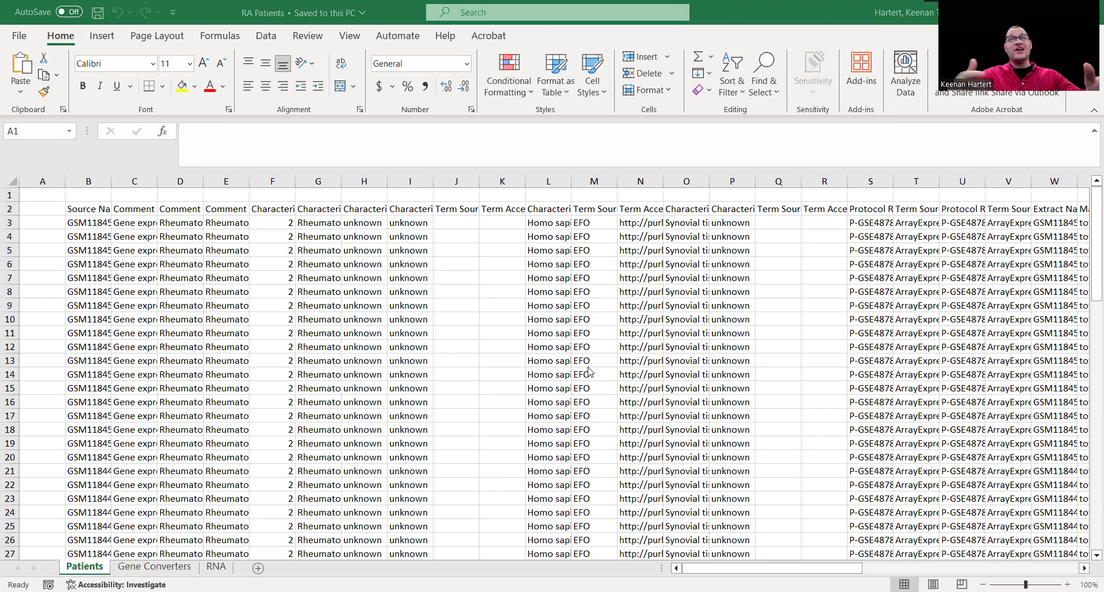
# Examine the GSM sample identifiers in the Source Name column of the Patients sheet
pyautogui.click(103, 353)
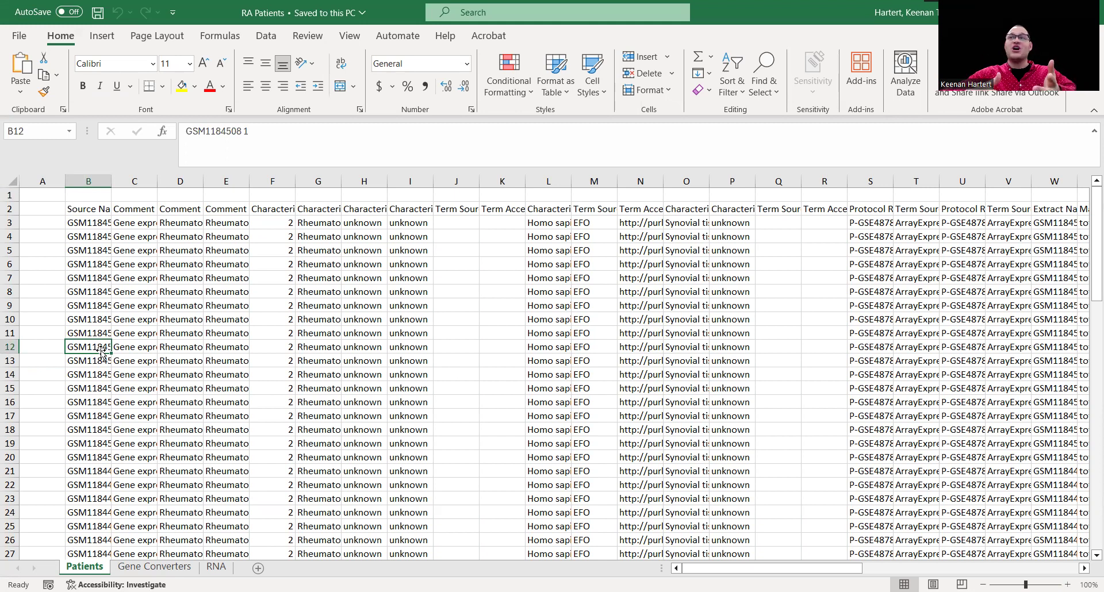
pyautogui.press('Up')
pyautogui.press('Up')
pyautogui.press('Up')
pyautogui.press('Up')
pyautogui.press('Up')
pyautogui.press('Up')
pyautogui.press('Up')
pyautogui.press('Up')
pyautogui.press('Up')
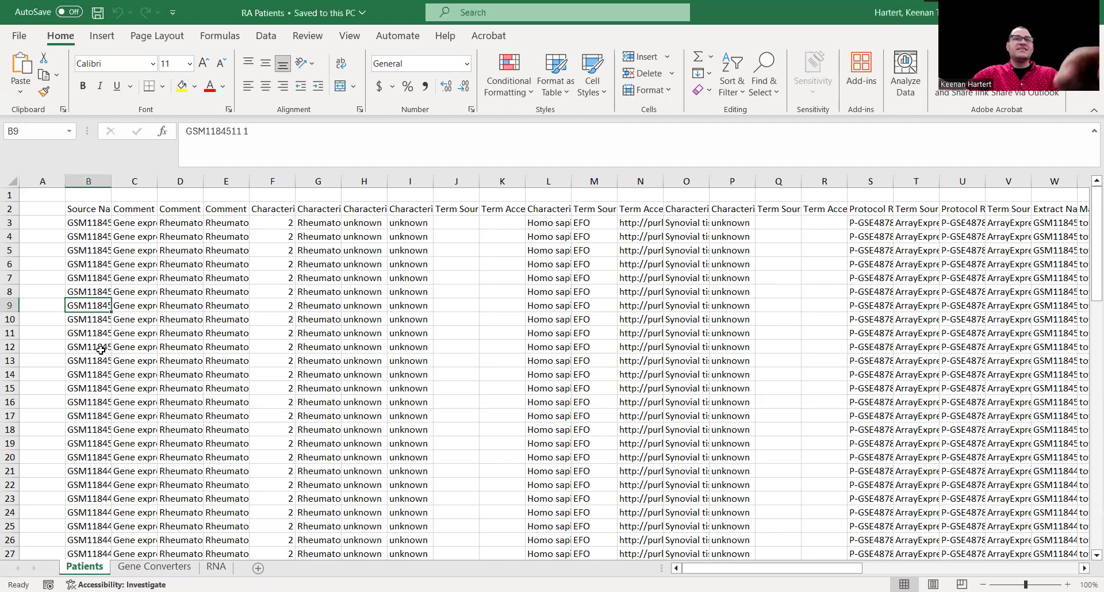
pyautogui.press('Up')
pyautogui.press('Down')
pyautogui.press('Down')
pyautogui.press('Down')
pyautogui.press('Down')
pyautogui.press('Down')
pyautogui.press('Down')
pyautogui.press('Down')
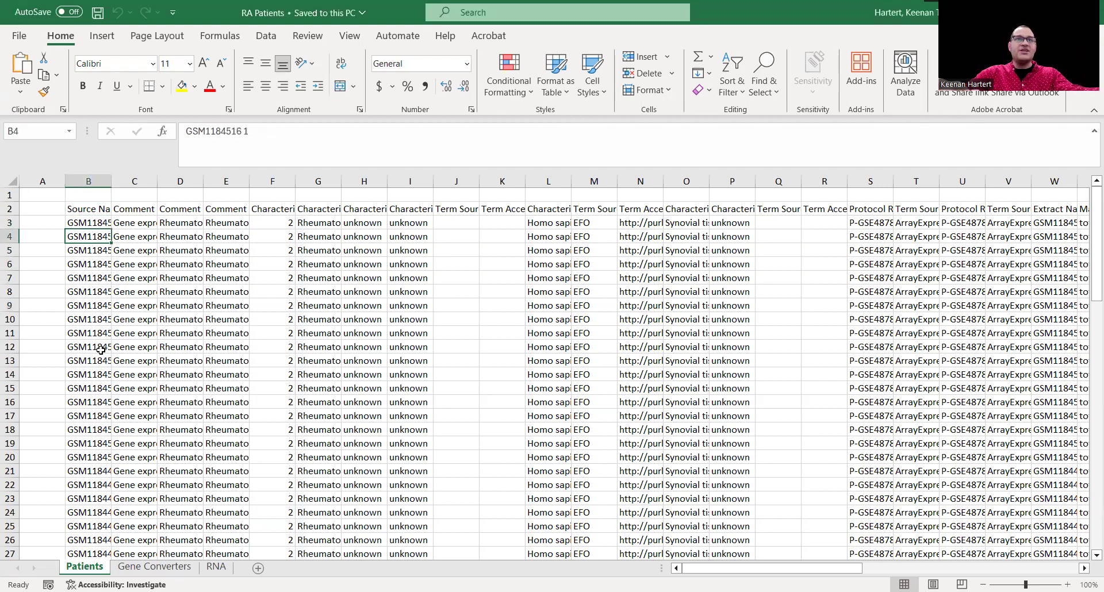
# Examine the inflammation status and joint location entries in columns H and I for the patients from row 37 down
pyautogui.scroll(-12, 365, 310)
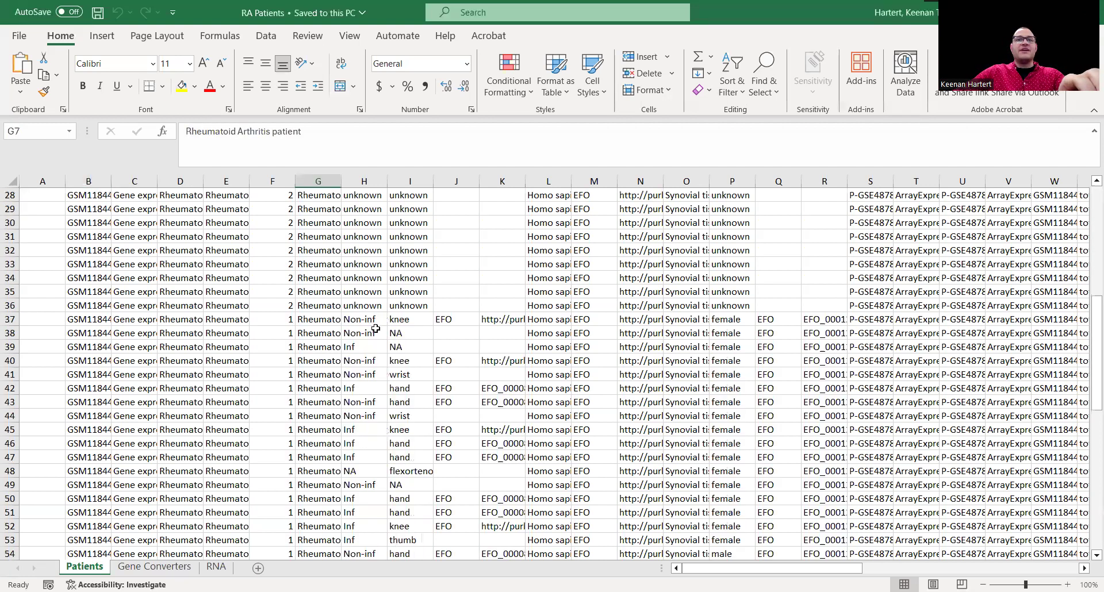
pyautogui.click(374, 410)
pyautogui.press('Up')
pyautogui.press('Up')
pyautogui.press('Up')
pyautogui.press('Up')
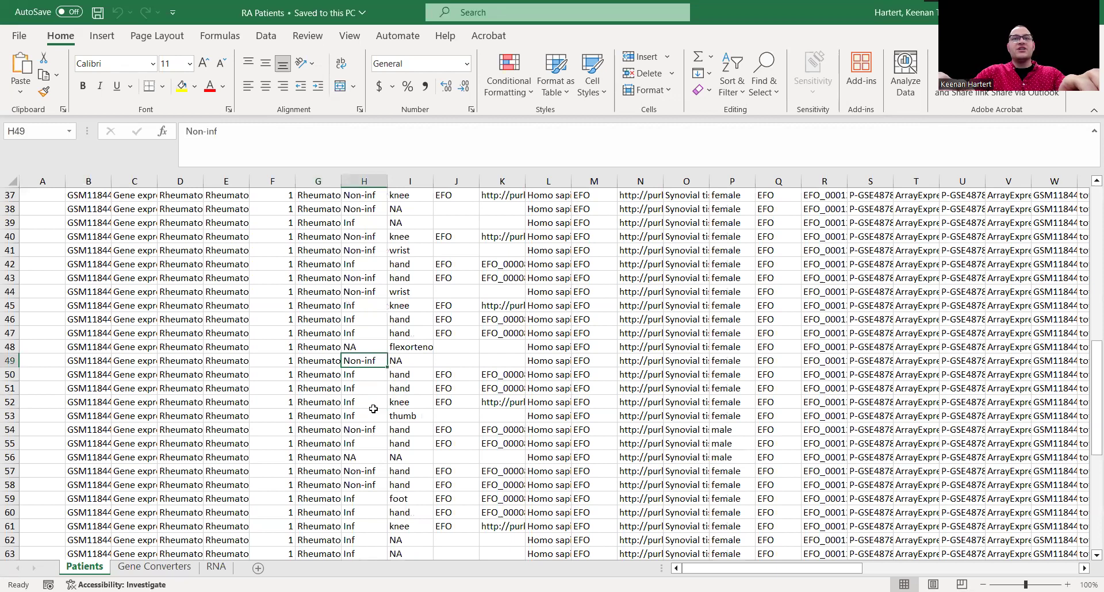
pyautogui.press('Right')
pyautogui.press('Up')
pyautogui.press('Up')
pyautogui.press('Up')
pyautogui.press('Up')
pyautogui.press('Up')
pyautogui.press('Up')
pyautogui.press('Up')
pyautogui.press('Up')
pyautogui.press('Up')
pyautogui.press('Up')
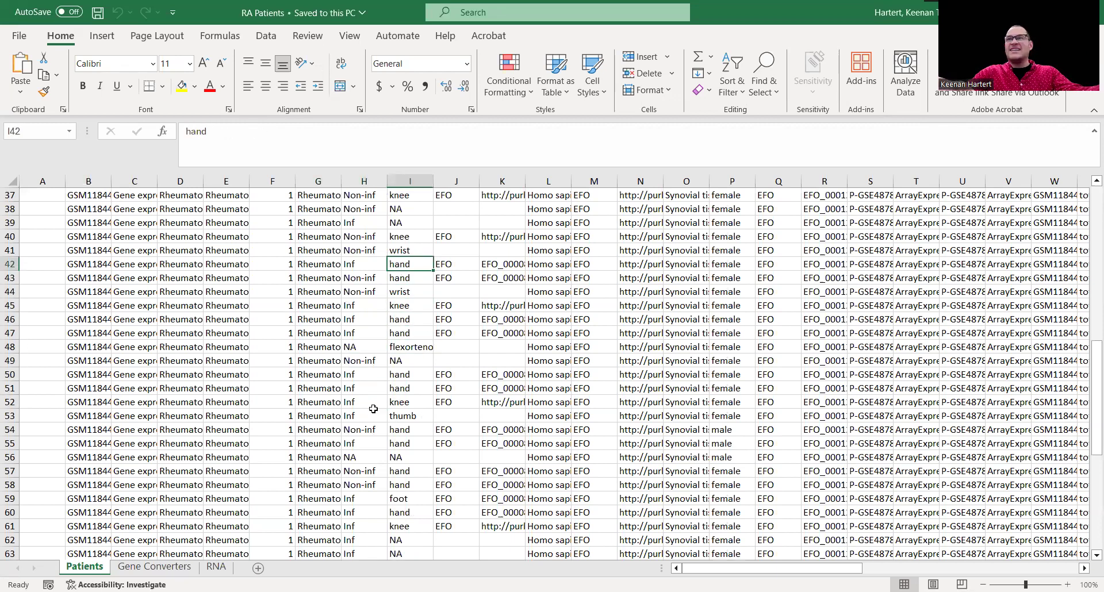
# Review the patients' sex entries in column P and the protocol references in column S, ending at the start of the Patients sheet
pyautogui.scroll(6, 735, 337)
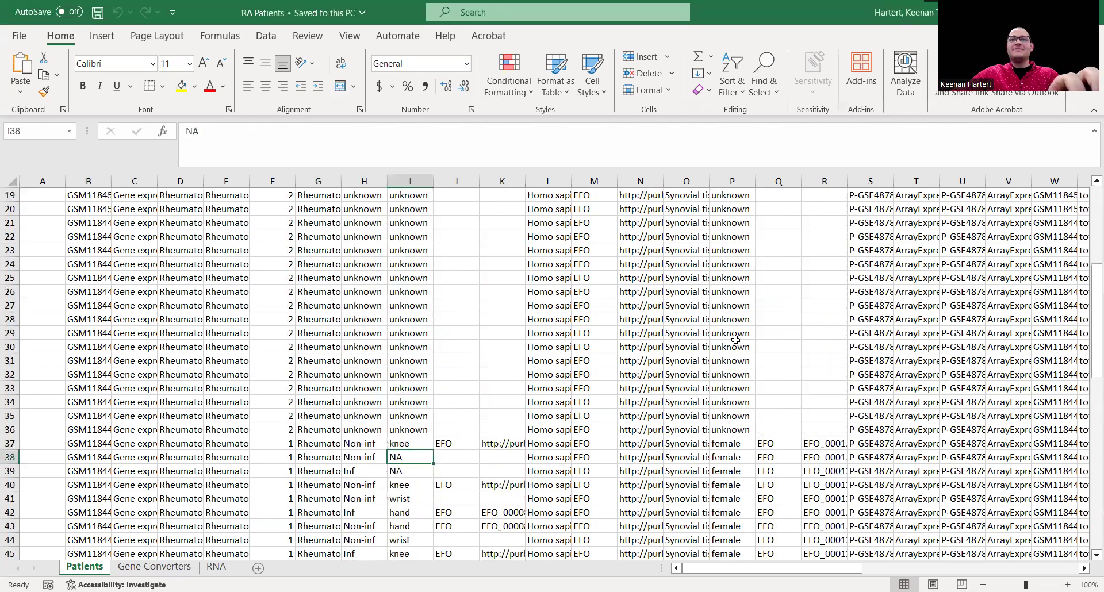
pyautogui.click(730, 342)
pyautogui.scroll(-12, 716, 364)
pyautogui.scroll(-2, 716, 363)
pyautogui.scroll(11, 904, 404)
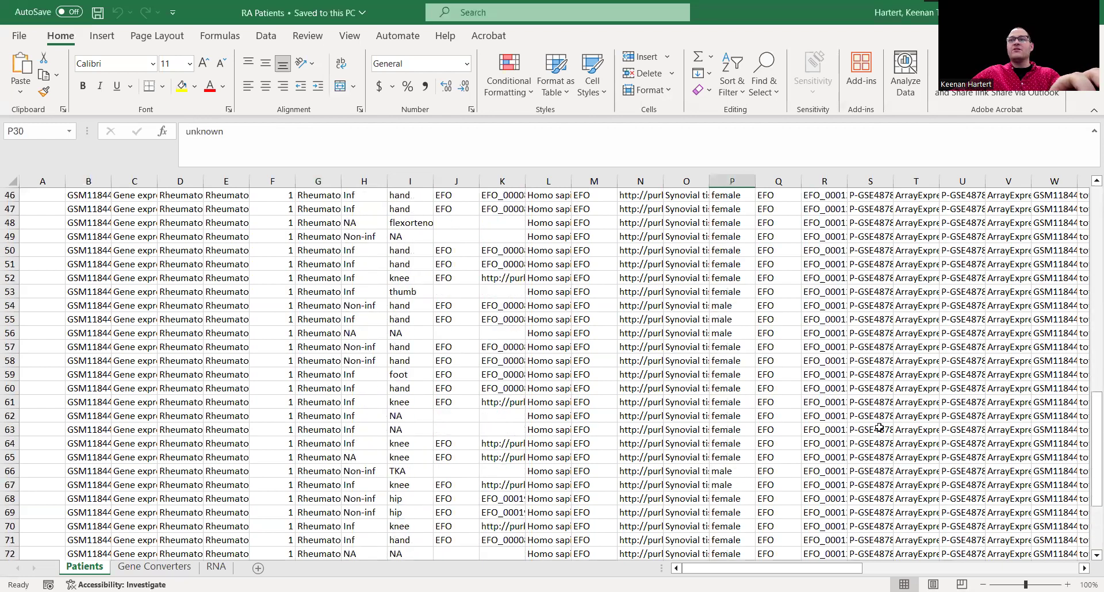
pyautogui.click(871, 430)
pyautogui.scroll(9, 910, 435)
pyautogui.click(856, 362)
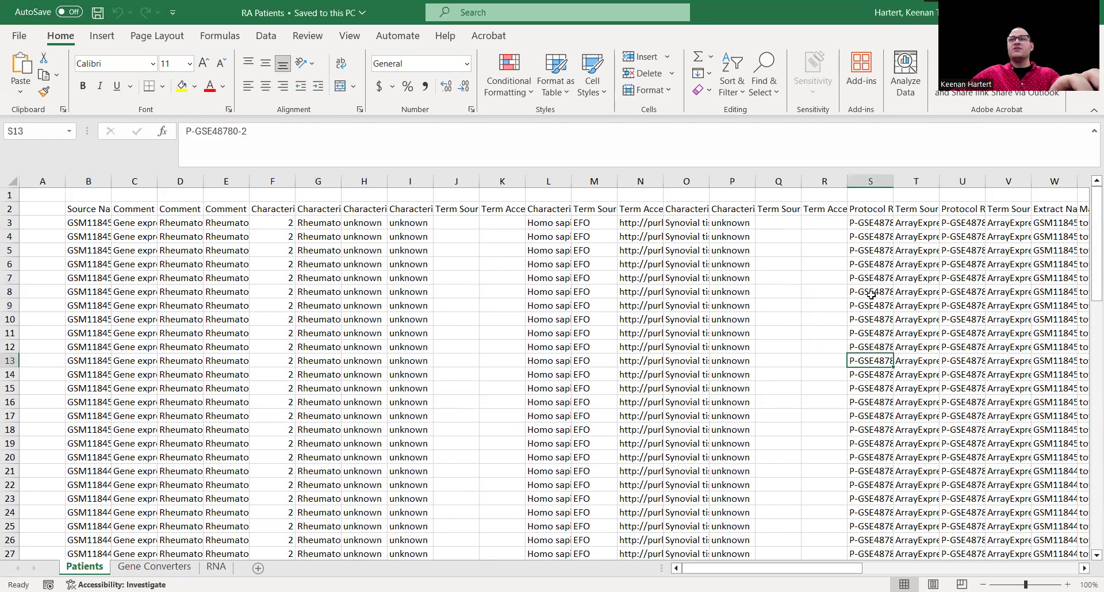
pyautogui.click(229, 281)
pyautogui.click(52, 251)
pyautogui.scroll(-4, 86, 287)
pyautogui.scroll(4, 89, 290)
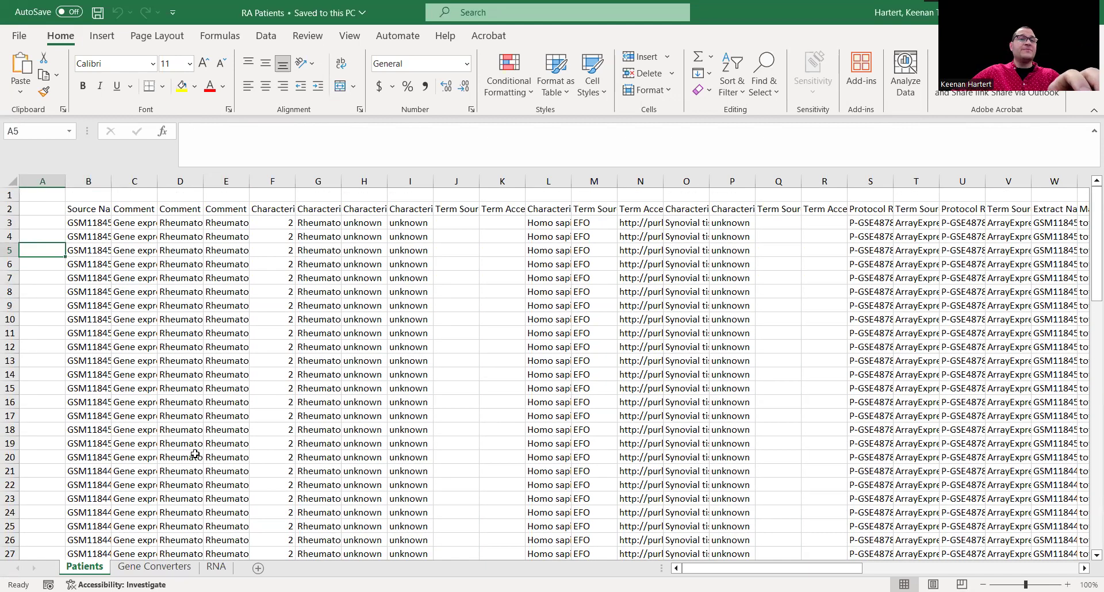
# Open the RNA sheet and examine the GSM sample identifiers across the ID_REF header row
pyautogui.click(215, 567)
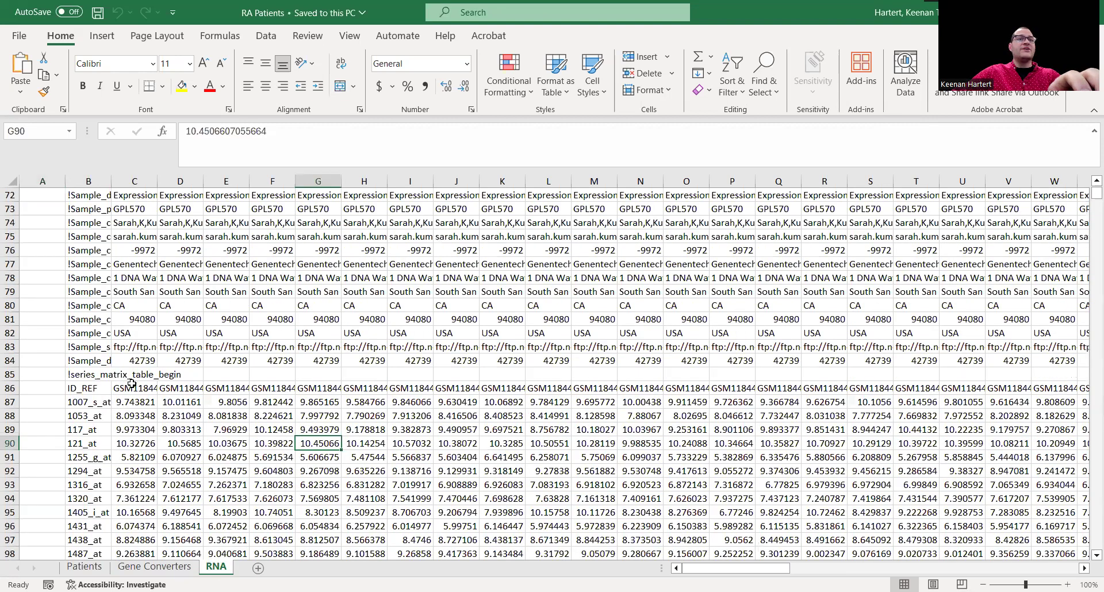
pyautogui.press('Up')
pyautogui.press('Up')
pyautogui.press('Up')
pyautogui.press('Up')
pyautogui.press('Right')
pyautogui.press('Right')
pyautogui.press('Right')
pyautogui.press('Right')
pyautogui.press('Right')
pyautogui.press('Right')
pyautogui.press('Right')
pyautogui.press('Right')
pyautogui.press('Right')
pyautogui.press('Right')
pyautogui.press('Right')
pyautogui.press('Right')
pyautogui.press('Right')
pyautogui.press('Right')
pyautogui.press('Right')
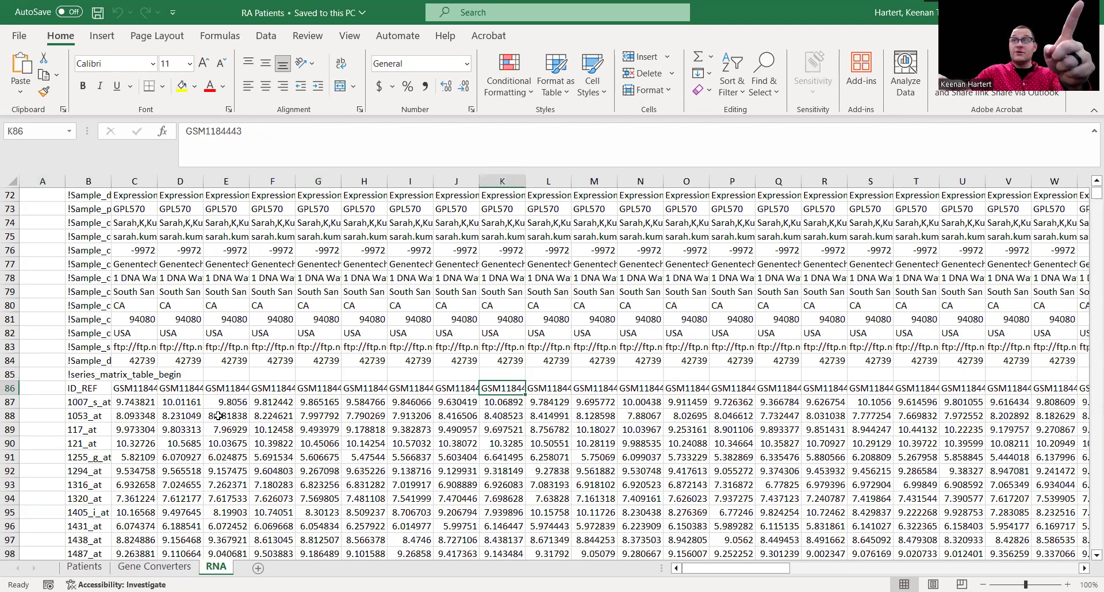
pyautogui.press('Right')
pyautogui.press('Right')
pyautogui.press('Right')
pyautogui.press('Right')
pyautogui.press('Right')
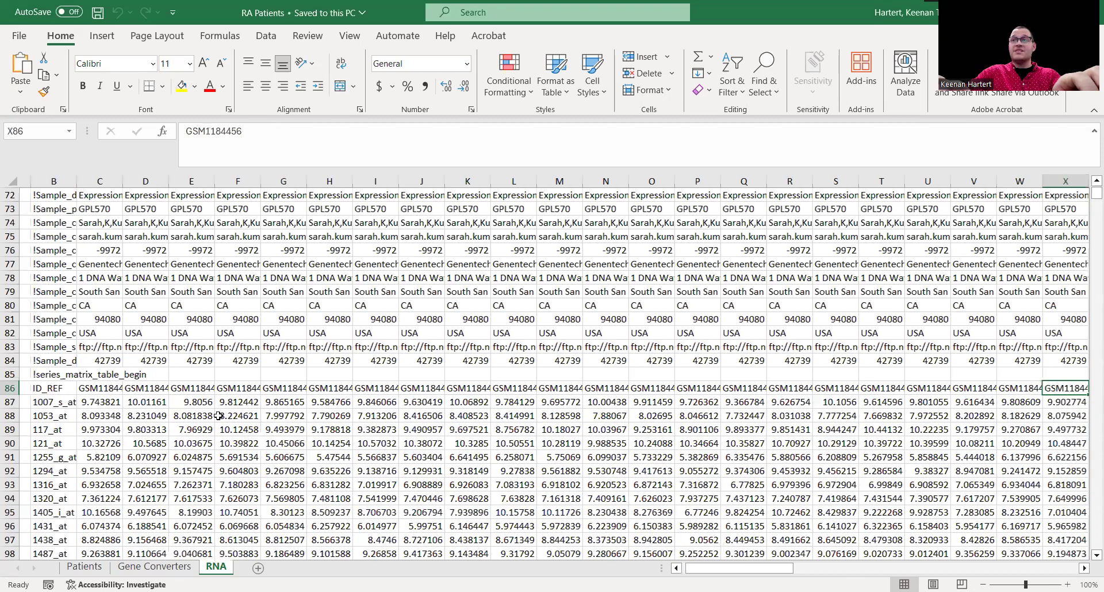
# Inspect the expression values in the RNA matrix, starting from the first probe row, 1007_s_at, and moving across several samples
pyautogui.hotkey('ctrl', 'Left')
pyautogui.press('Down')
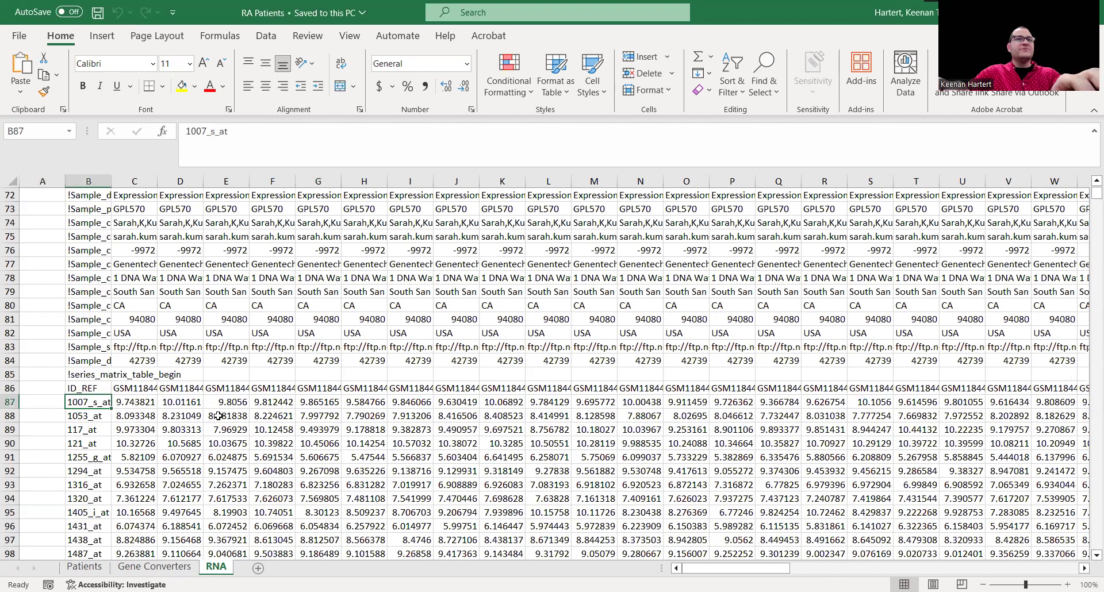
pyautogui.press('Right')
pyautogui.press('Down')
pyautogui.press('Down')
pyautogui.press('Down')
pyautogui.press('Right')
pyautogui.press('Right')
pyautogui.press('Down')
pyautogui.press('Right')
pyautogui.press('Down')
pyautogui.press('Right')
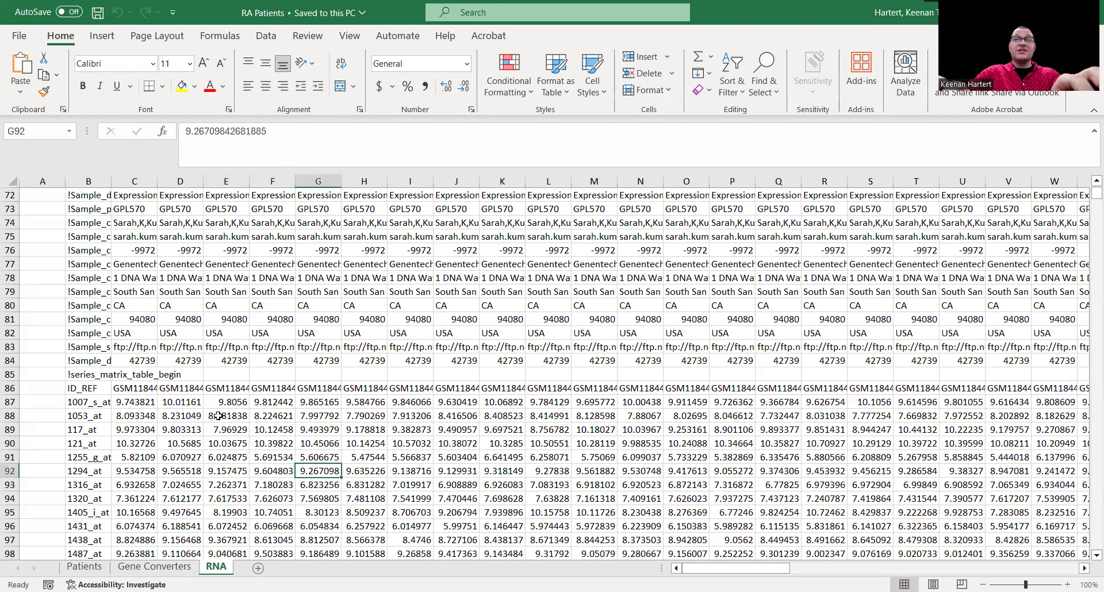
pyautogui.press('Down')
pyautogui.press('Down')
pyautogui.press('Down')
pyautogui.press('Down')
pyautogui.press('Right')
pyautogui.press('Right')
pyautogui.press('Right')
pyautogui.press('Right')
pyautogui.press('Down')
pyautogui.press('Up')
pyautogui.press('Up')
pyautogui.press('Left')
pyautogui.press('Left')
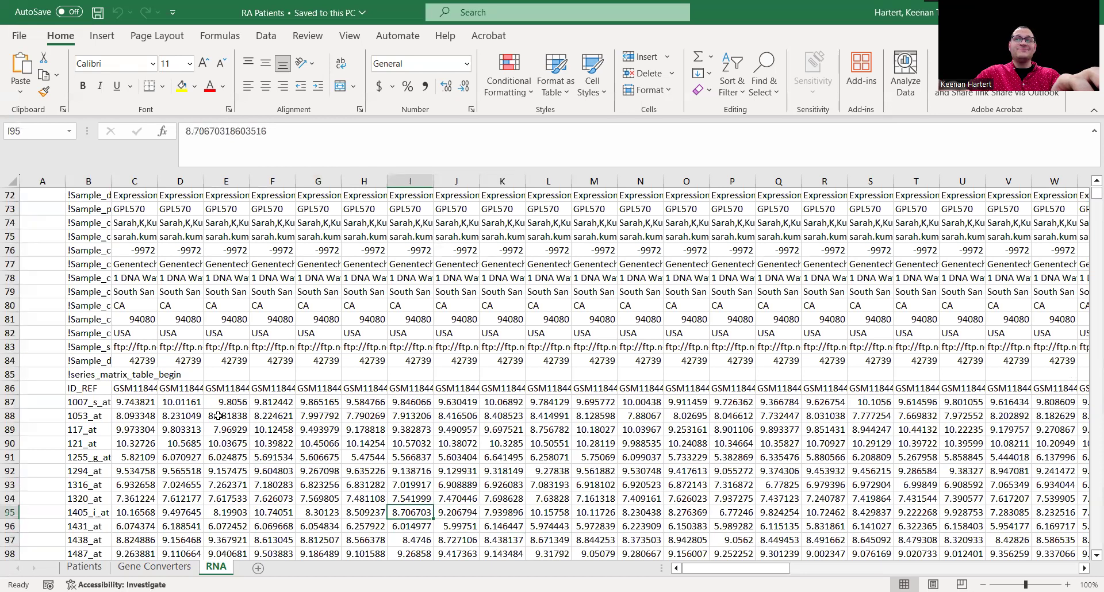
pyautogui.press('Up')
pyautogui.press('Up')
pyautogui.press('Up')
pyautogui.press('Up')
pyautogui.press('Up')
pyautogui.press('Up')
pyautogui.press('Left')
pyautogui.press('Left')
pyautogui.press('Left')
pyautogui.press('Left')
pyautogui.press('Left')
pyautogui.press('Down')
pyautogui.press('Left')
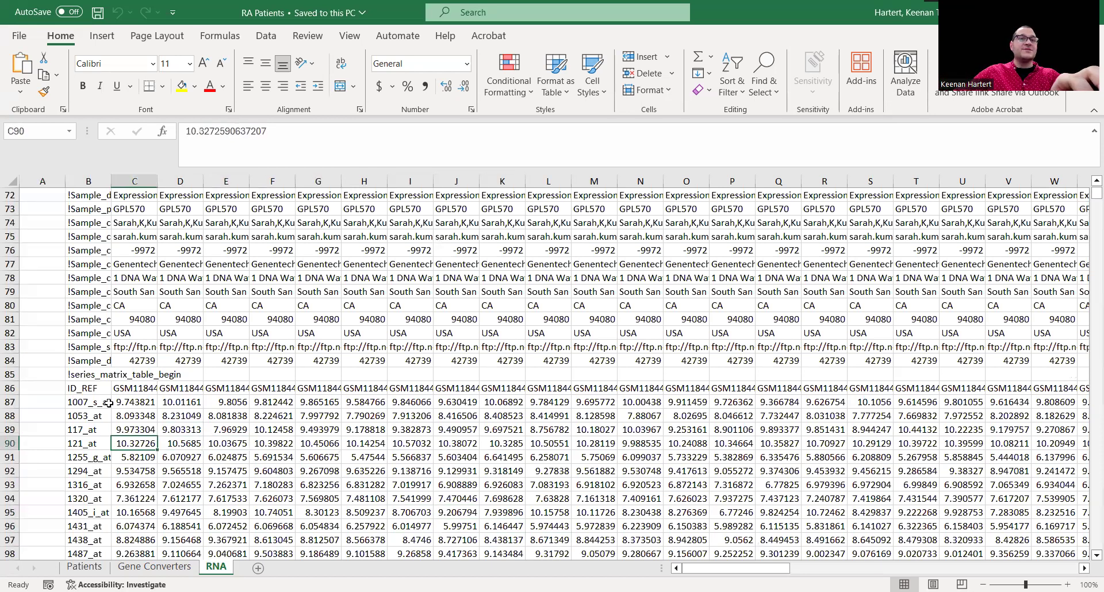
# Look through the probe identifiers listed under ID_REF in column B of the RNA sheet
pyautogui.scroll(-14, 135, 398)
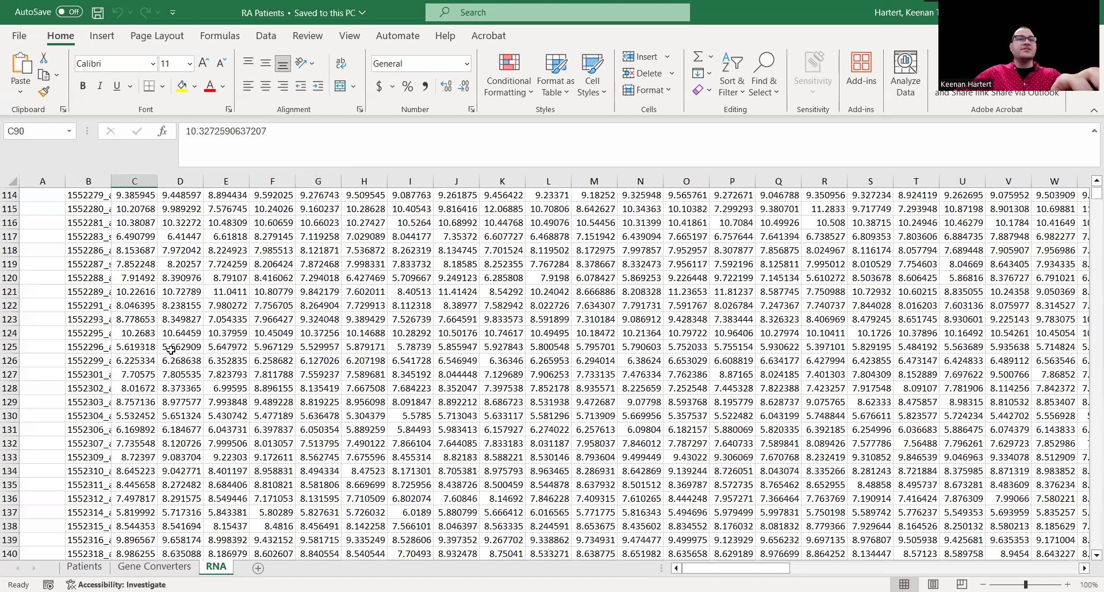
pyautogui.scroll(20, 87, 407)
pyautogui.click(87, 406)
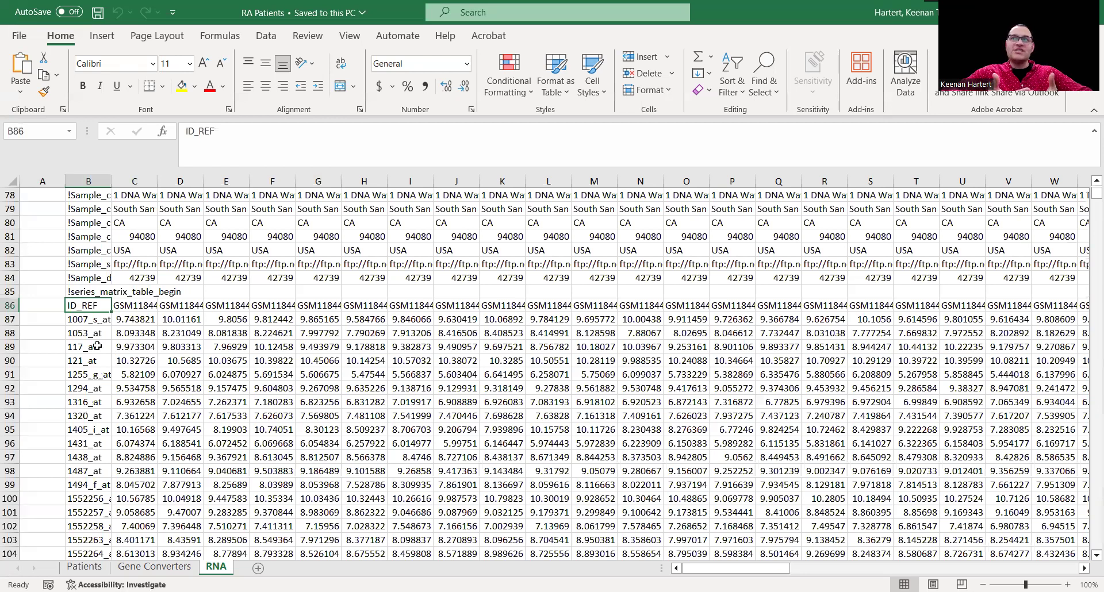
pyautogui.press('Down')
pyautogui.press('Down')
pyautogui.press('Down')
pyautogui.press('Down')
pyautogui.press('Down')
pyautogui.press('Down')
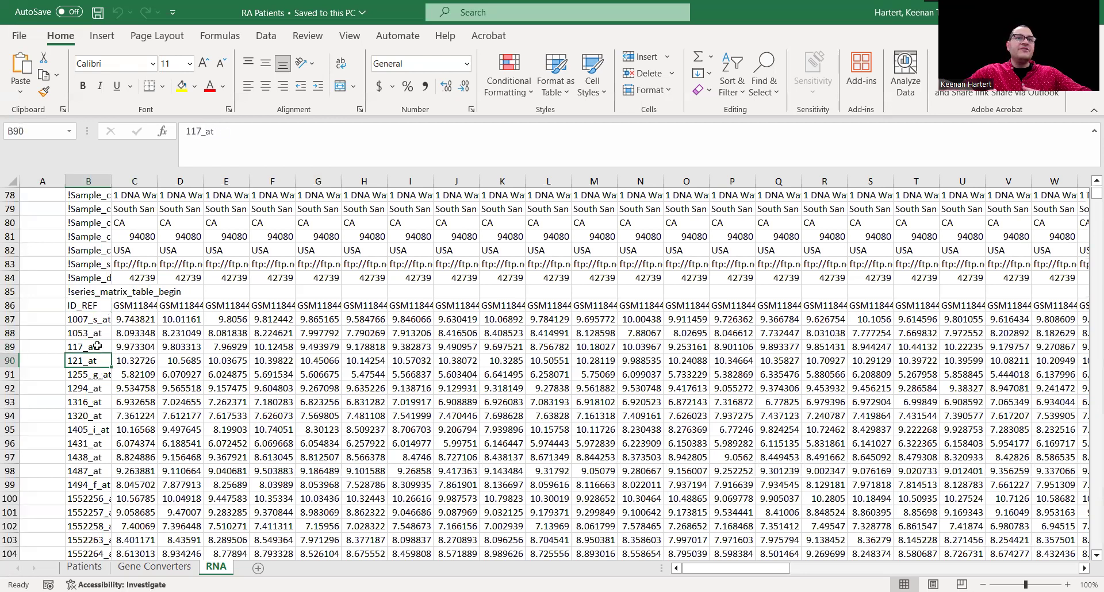
pyautogui.press('Down')
pyautogui.press('Down')
pyautogui.press('Down')
pyautogui.press('Down')
pyautogui.press('Down')
pyautogui.press('Down')
pyautogui.press('Down')
pyautogui.press('Down')
pyautogui.press('Down')
pyautogui.press('Down')
pyautogui.press('Down')
pyautogui.press('Down')
pyautogui.press('Down')
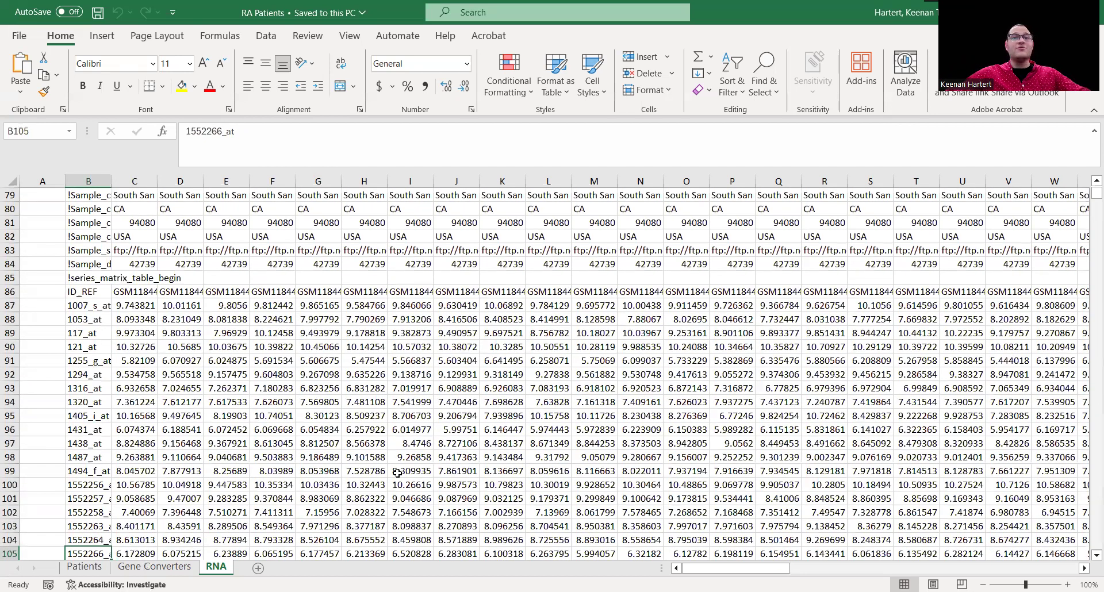
# Examine how the Gene Converters sheet relates each probe ID to its gene symbol, GB_ACC accession and gene title
pyautogui.hotkey('ctrl', 'pageup')
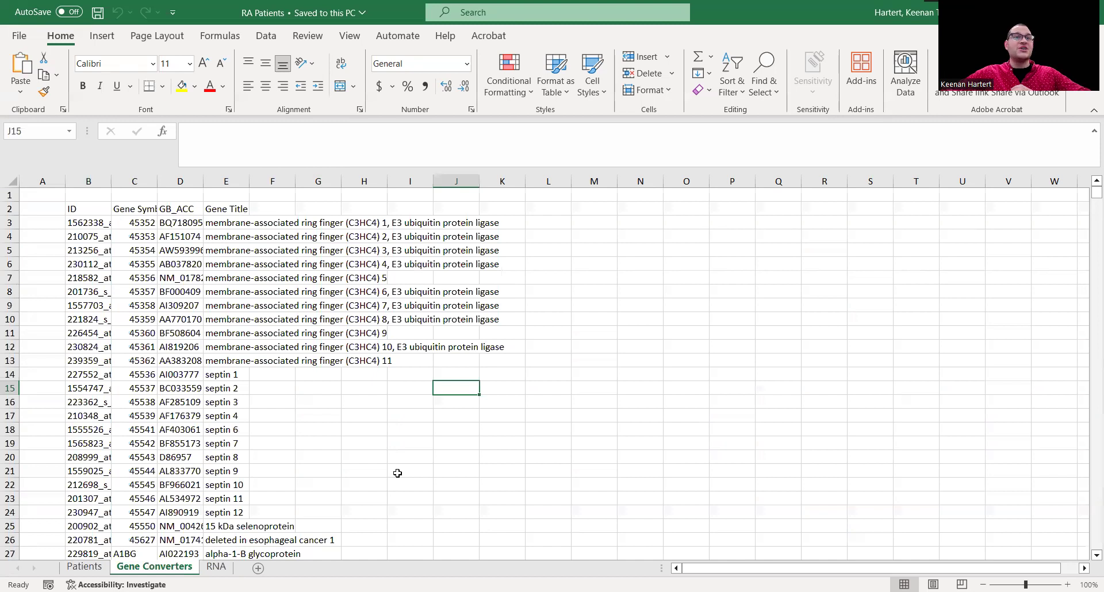
pyautogui.click(88, 222)
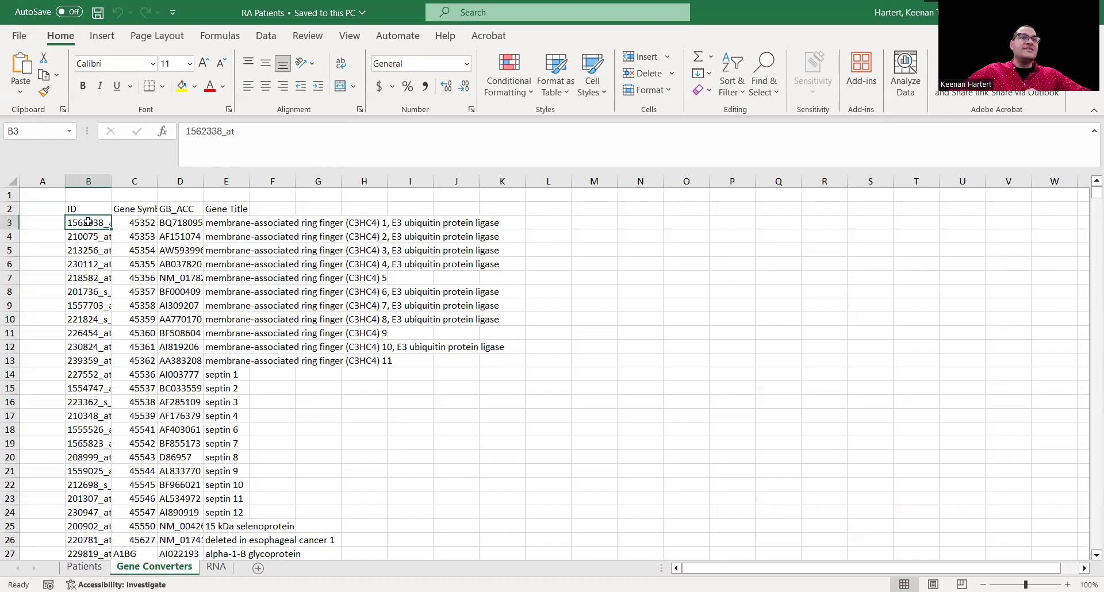
pyautogui.scroll(-13, 126, 367)
pyautogui.click(121, 387)
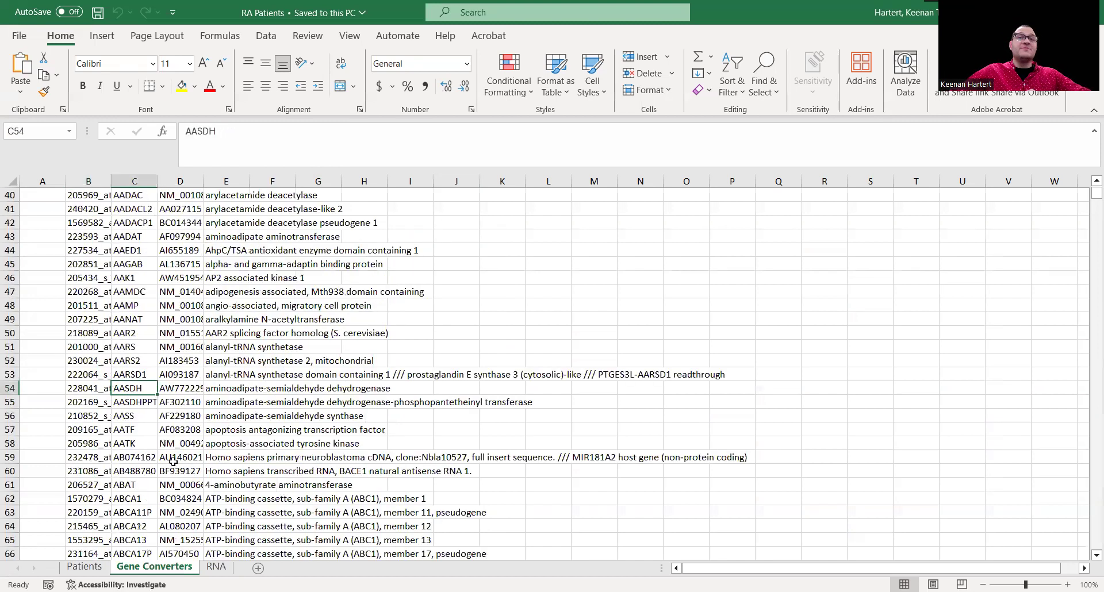
pyautogui.click(183, 416)
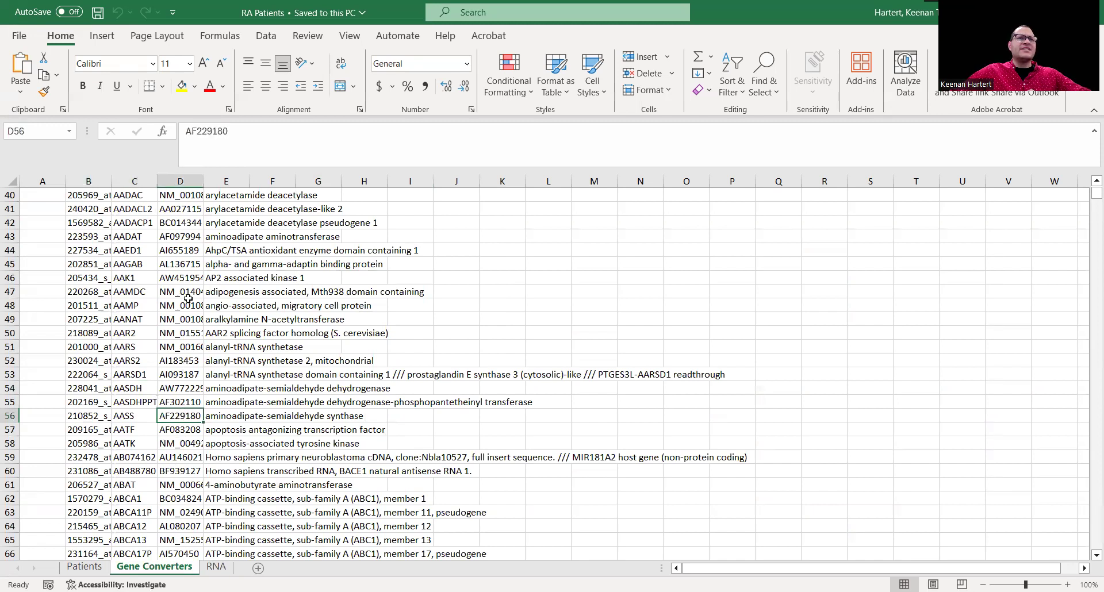
pyautogui.click(231, 412)
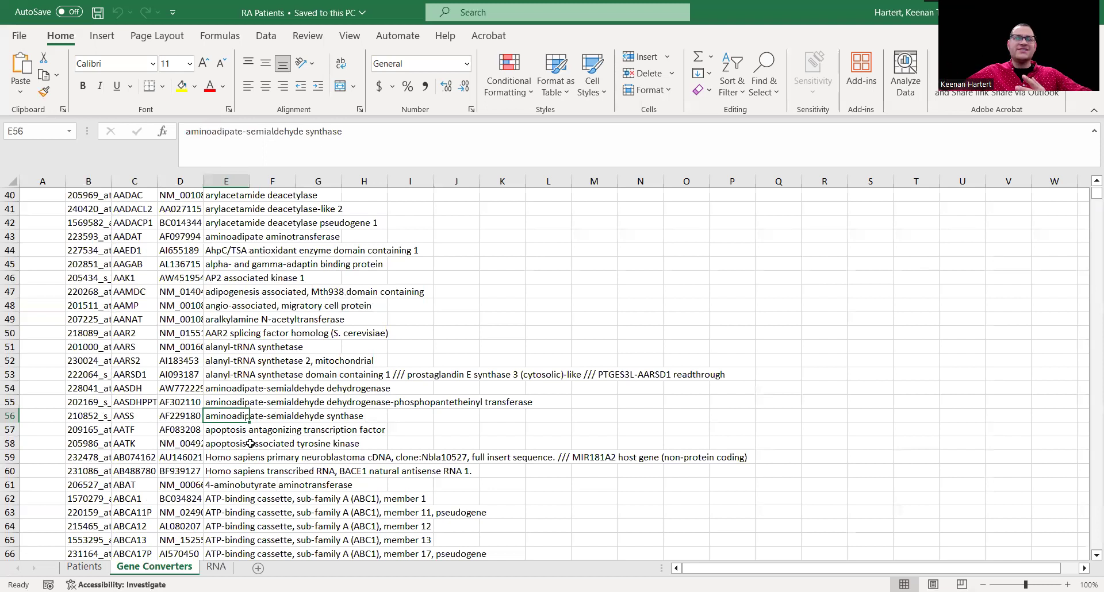
pyautogui.click(108, 420)
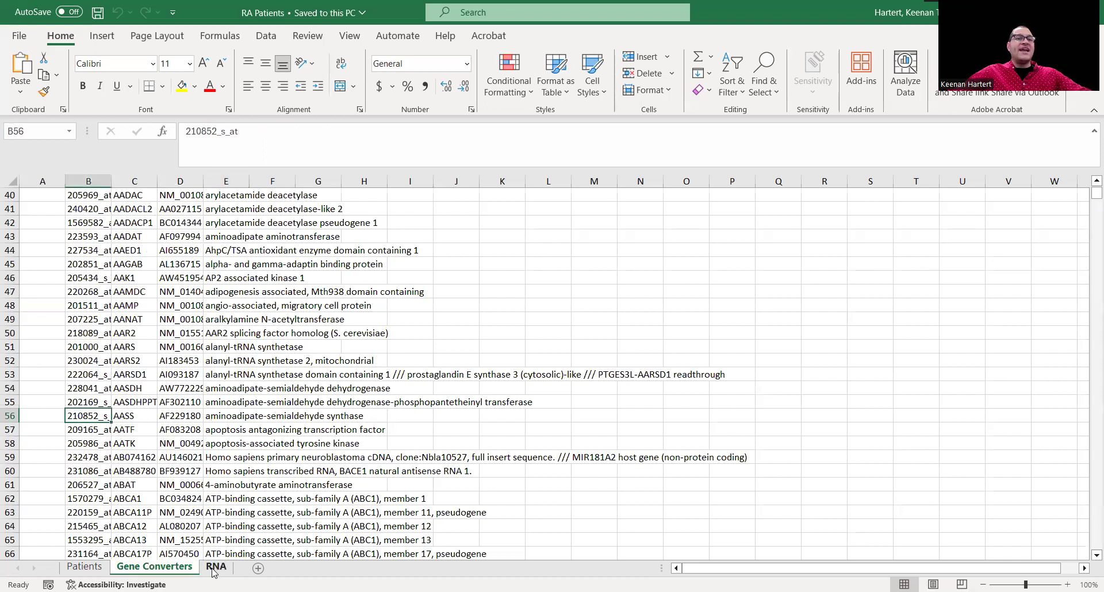
pyautogui.click(82, 442)
pyautogui.click(95, 401)
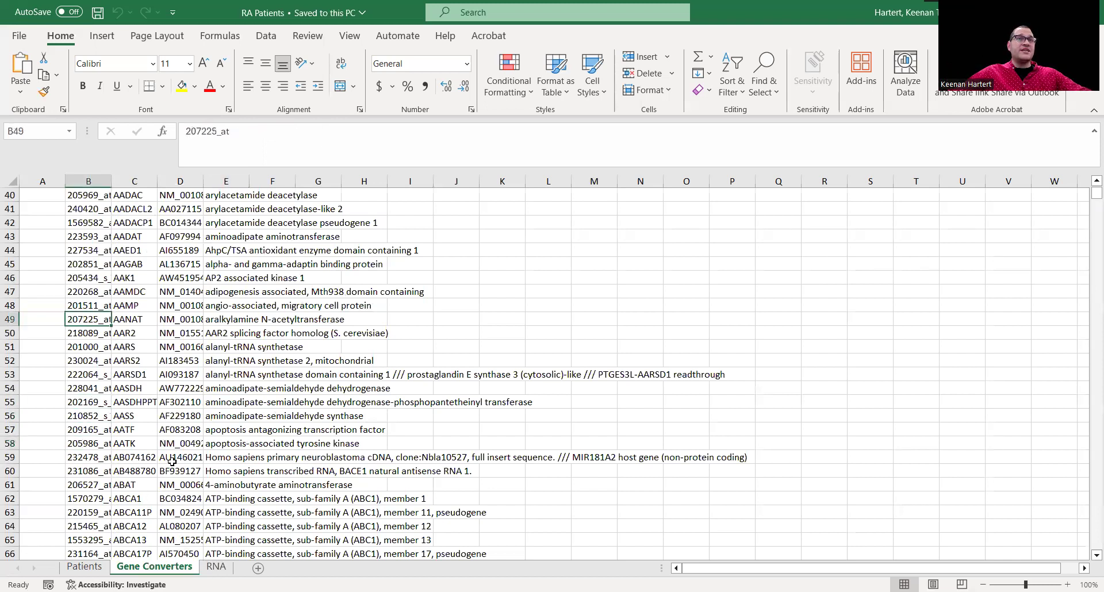
# Insert five blank columns before column B on the RNA sheet and select cell B86 in the ID_REF row
pyautogui.click(216, 567)
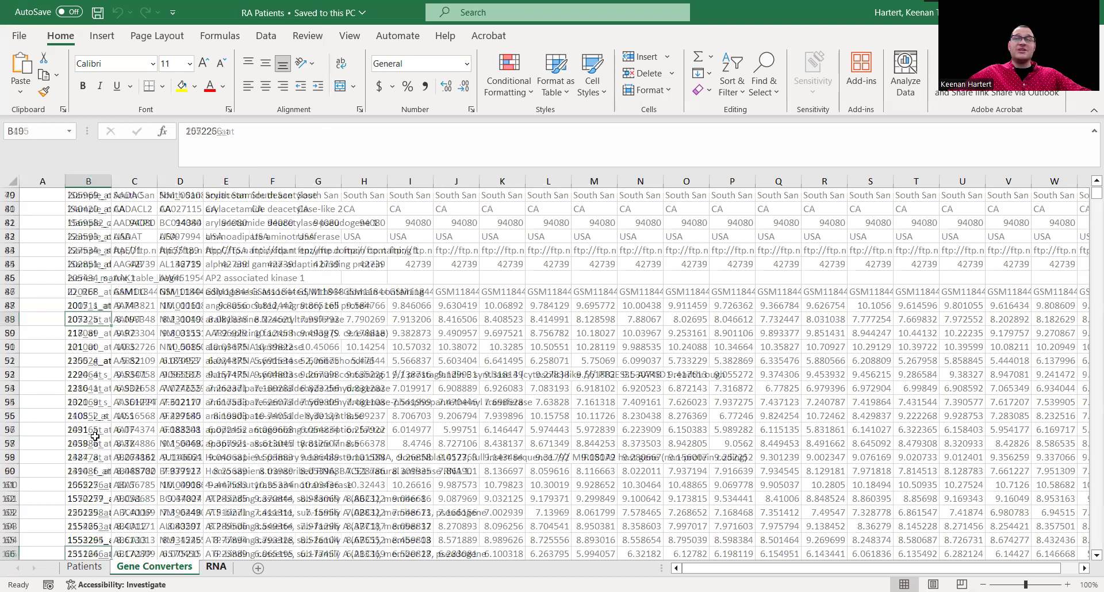
pyautogui.click(151, 427)
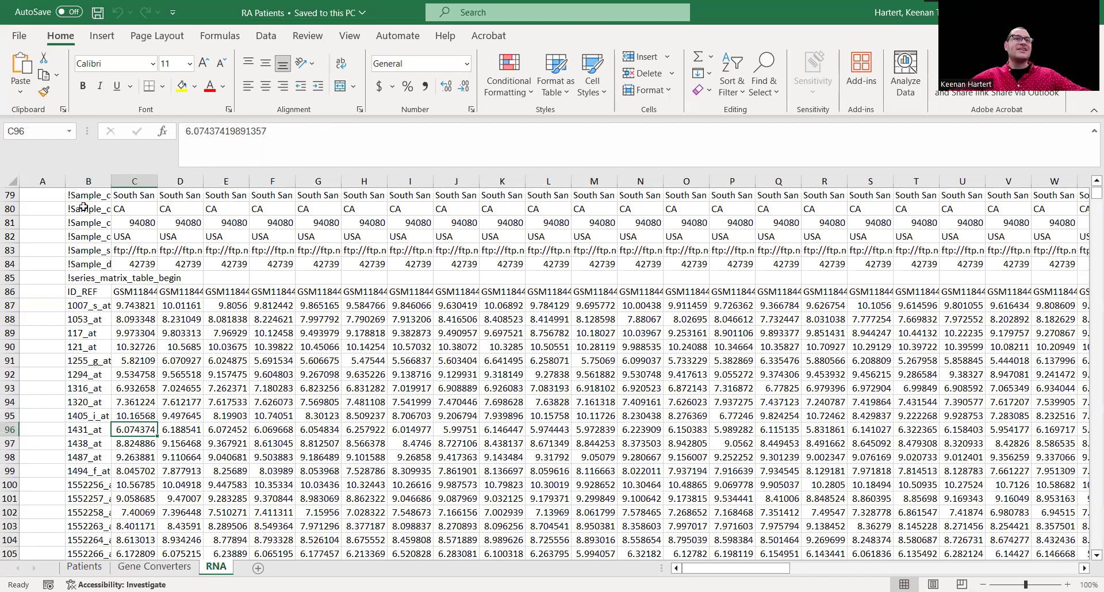
pyautogui.click(80, 181)
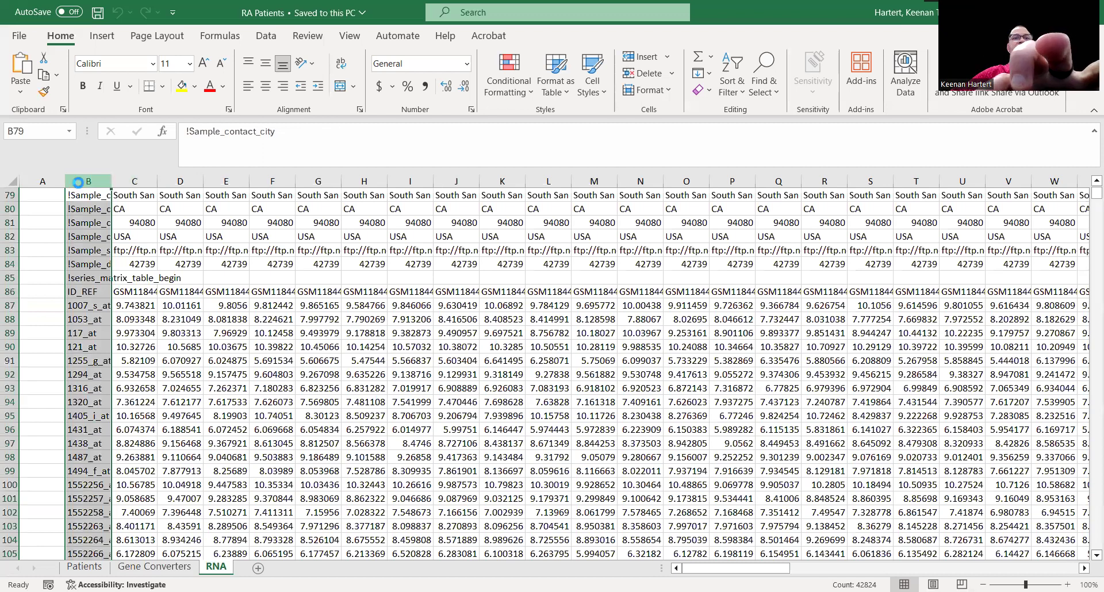
pyautogui.hotkey('ctrl', 'shift', '+')
pyautogui.hotkey('ctrl', 'shift', '+')
pyautogui.hotkey('ctrl', 'shift', '+')
pyautogui.hotkey('ctrl', 'shift', '+')
pyautogui.hotkey('ctrl', 'shift', '+')
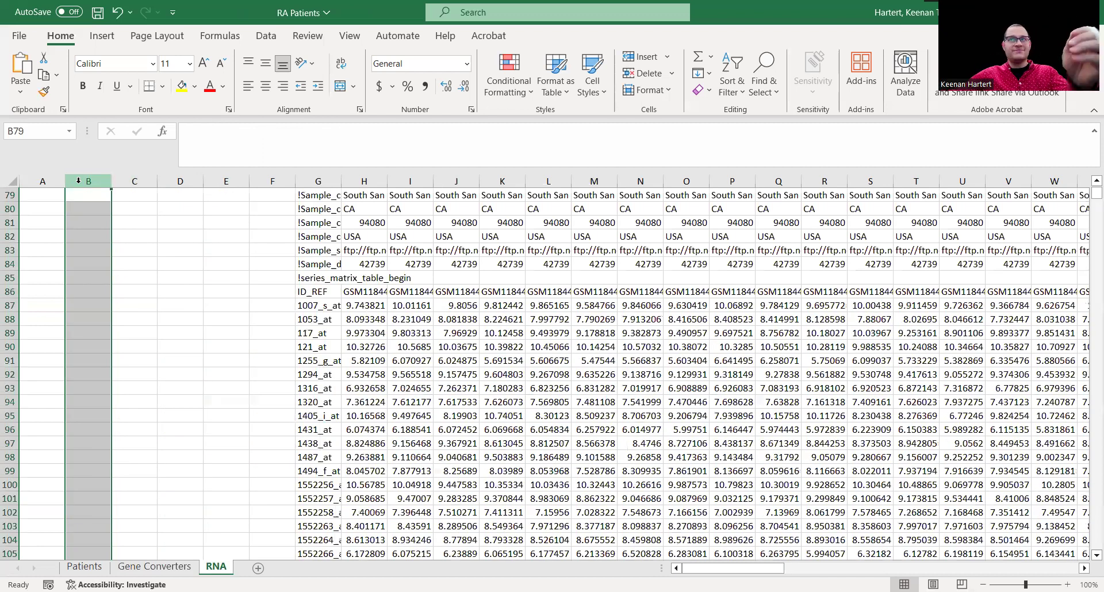
pyautogui.click(106, 295)
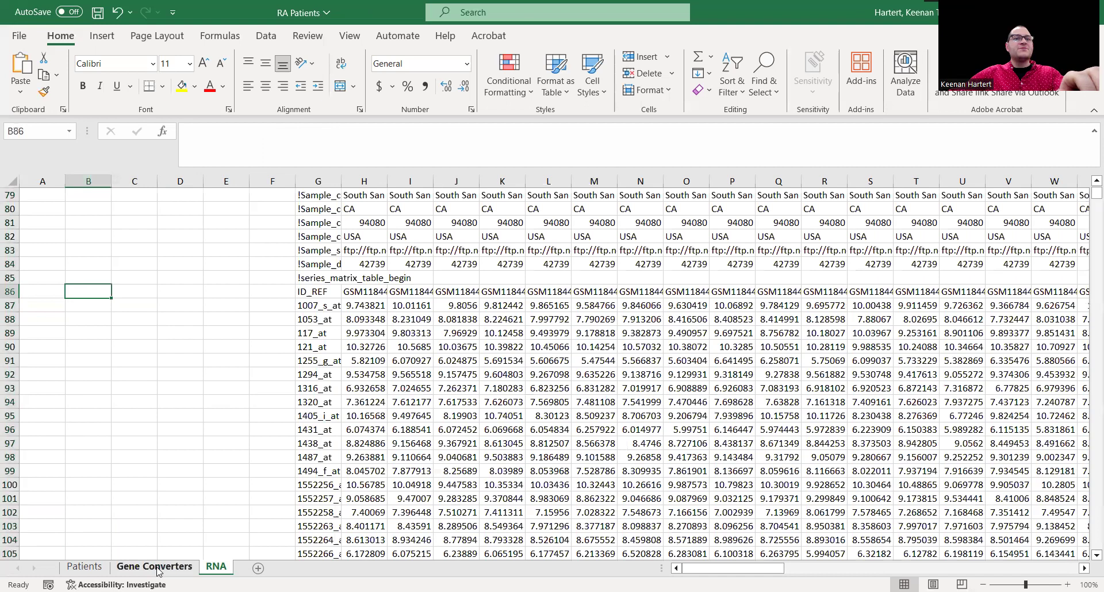
# Copy columns B through E of the Gene Converters sheet and paste them into the RNA sheet starting at column A
pyautogui.hotkey('ctrl', 'pageup')
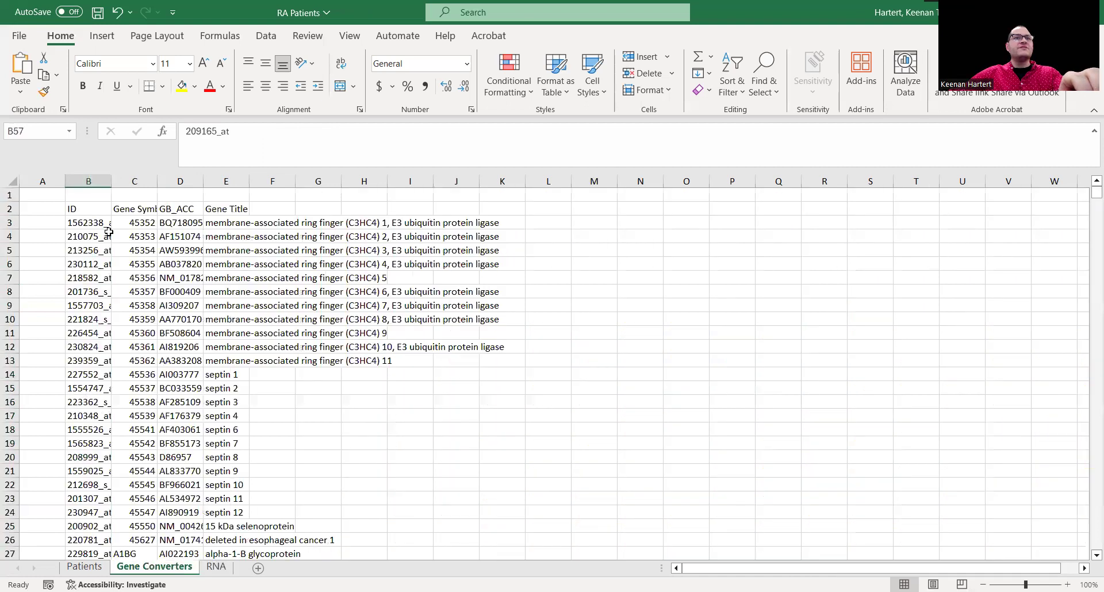
pyautogui.moveTo(95, 177); pyautogui.dragTo(230, 181)
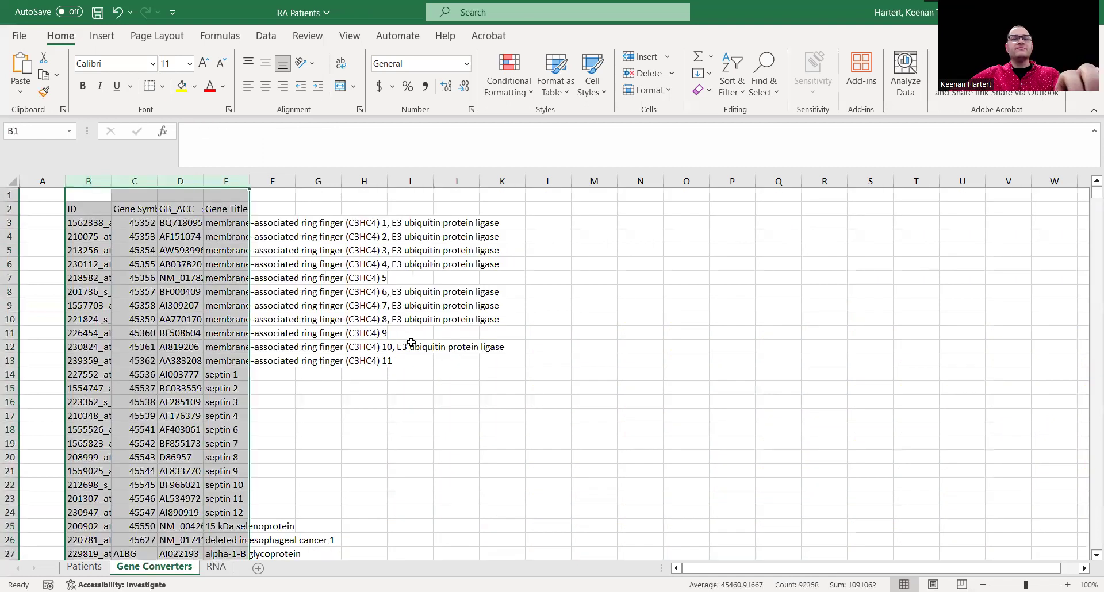
pyautogui.hotkey('ctrl', 'c')
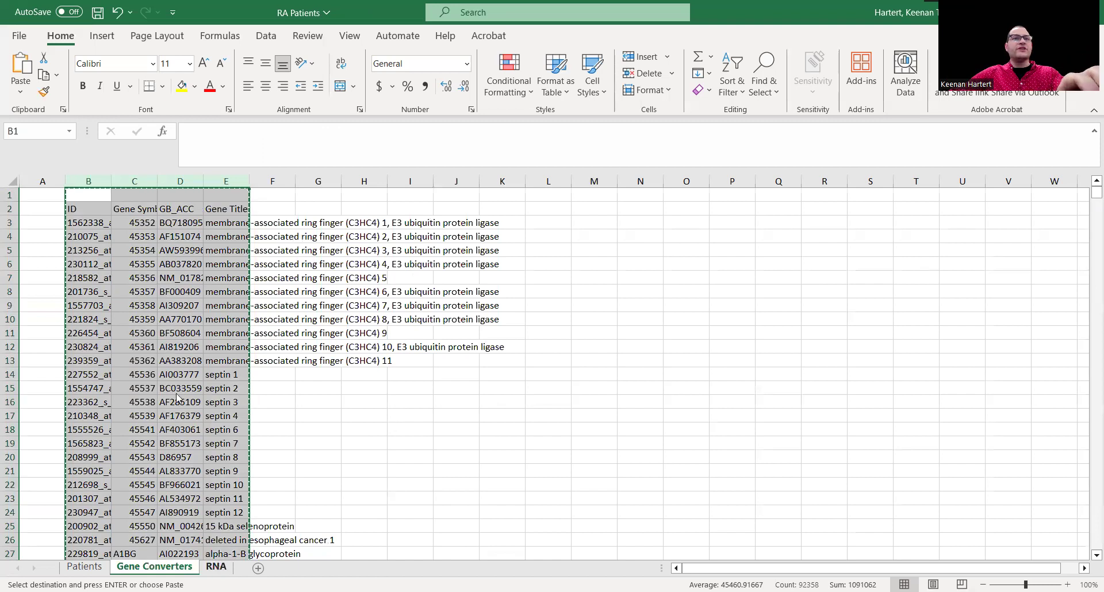
pyautogui.click(216, 567)
pyautogui.click(35, 180)
pyautogui.scroll(8, 92, 247)
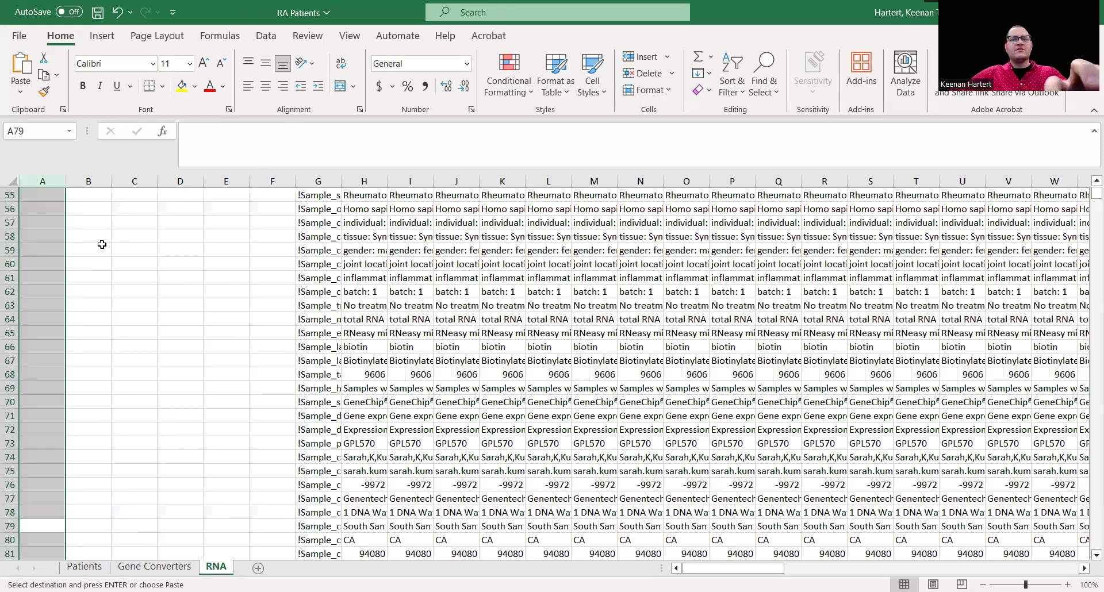
pyautogui.hotkey('ctrl', 'v')
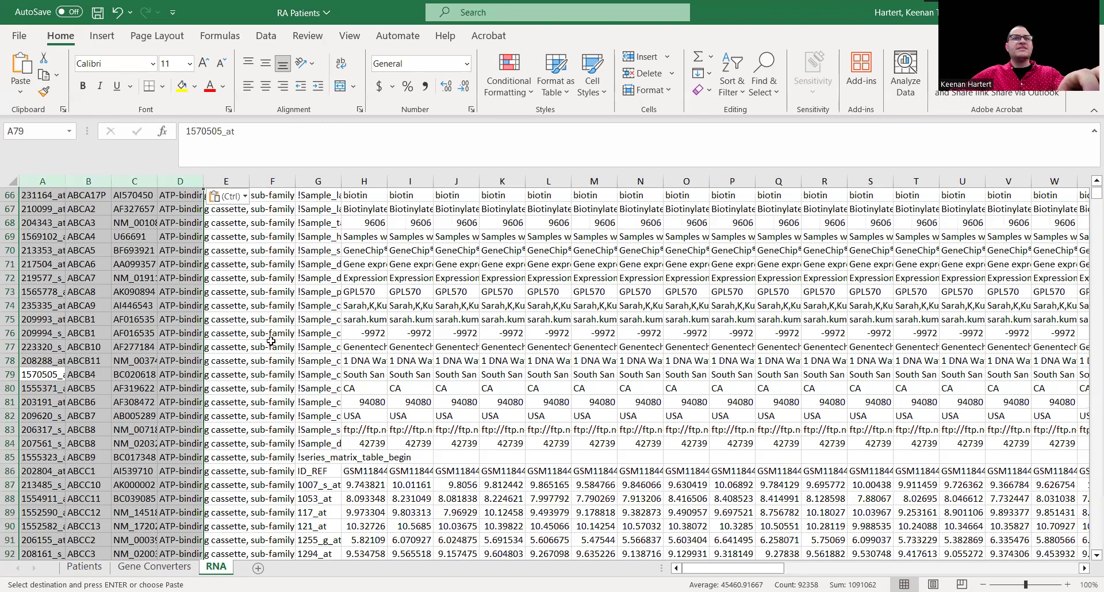
pyautogui.scroll(11, 204, 246)
# Reorder the pasted annotation columns on the RNA sheet so Gene Title sits in column C and GB_ACC in column D
pyautogui.click(135, 306)
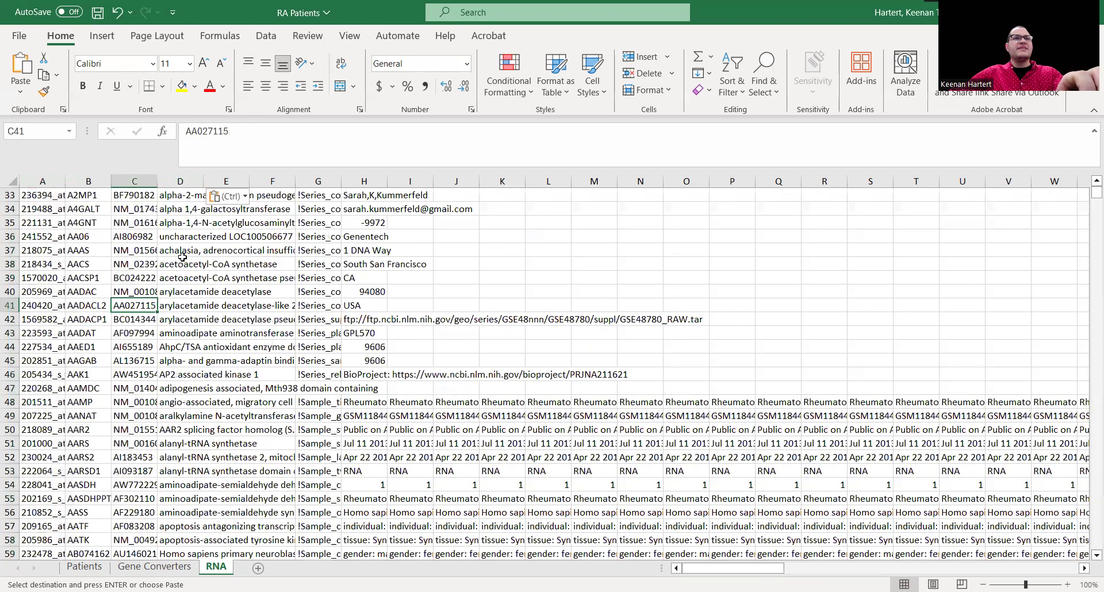
pyautogui.click(187, 178)
pyautogui.hotkey('ctrl', 'c')
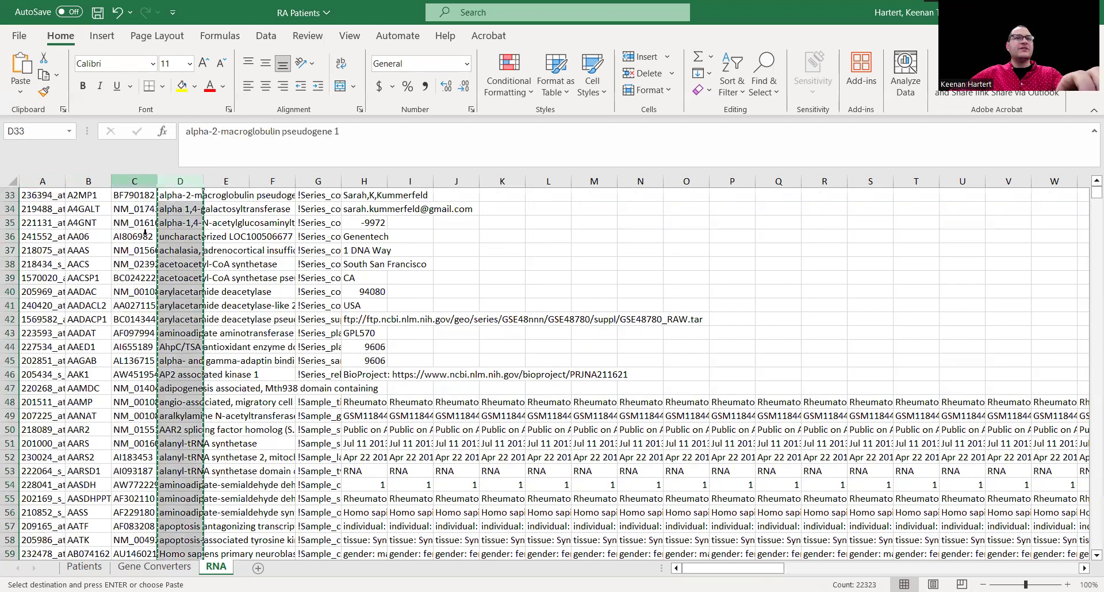
pyautogui.click(184, 334)
pyautogui.click(253, 320)
pyautogui.click(137, 429)
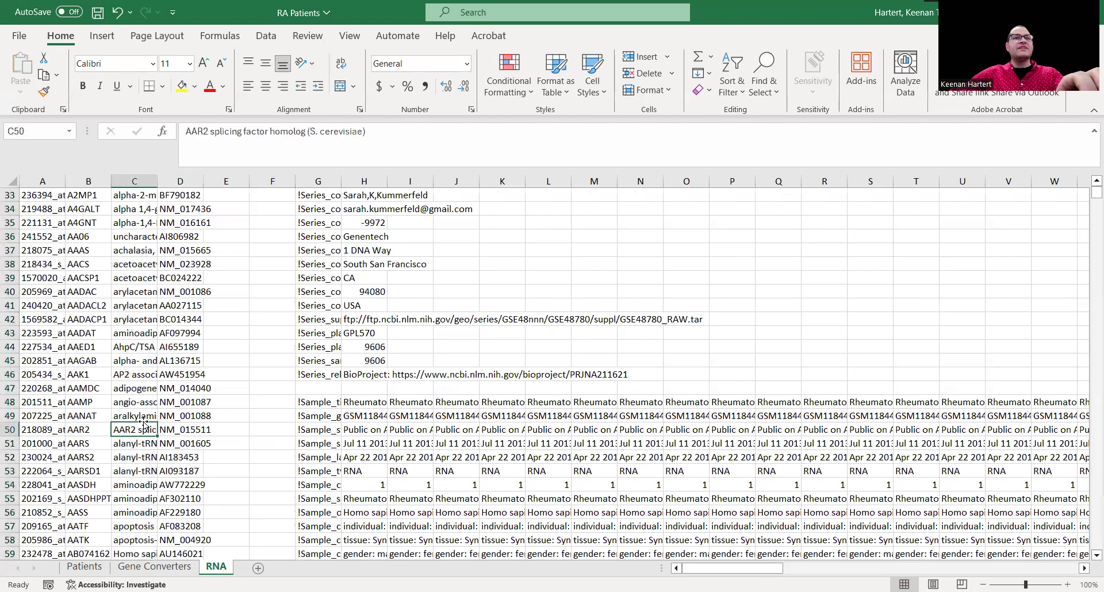
# Enter the heading "Gene Name" in the ID_REF row and place it in cell E86, leaving F86 empty
pyautogui.scroll(10, 166, 380)
pyautogui.click(151, 363)
pyautogui.scroll(-11, 150, 363)
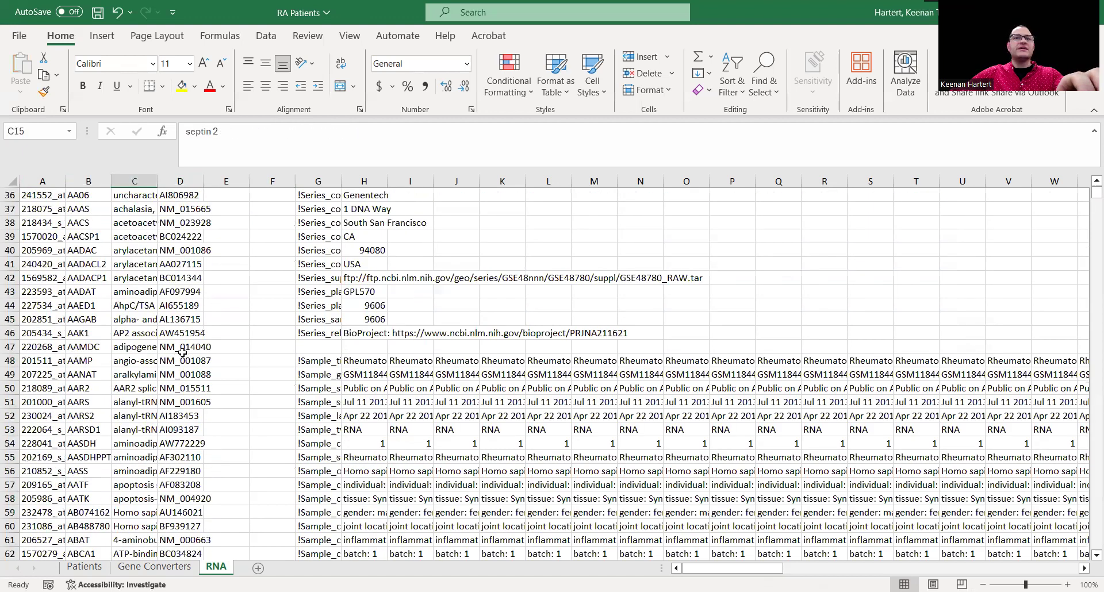
pyautogui.scroll(-9, 308, 388)
pyautogui.click(307, 388)
pyautogui.scroll(-6, 307, 387)
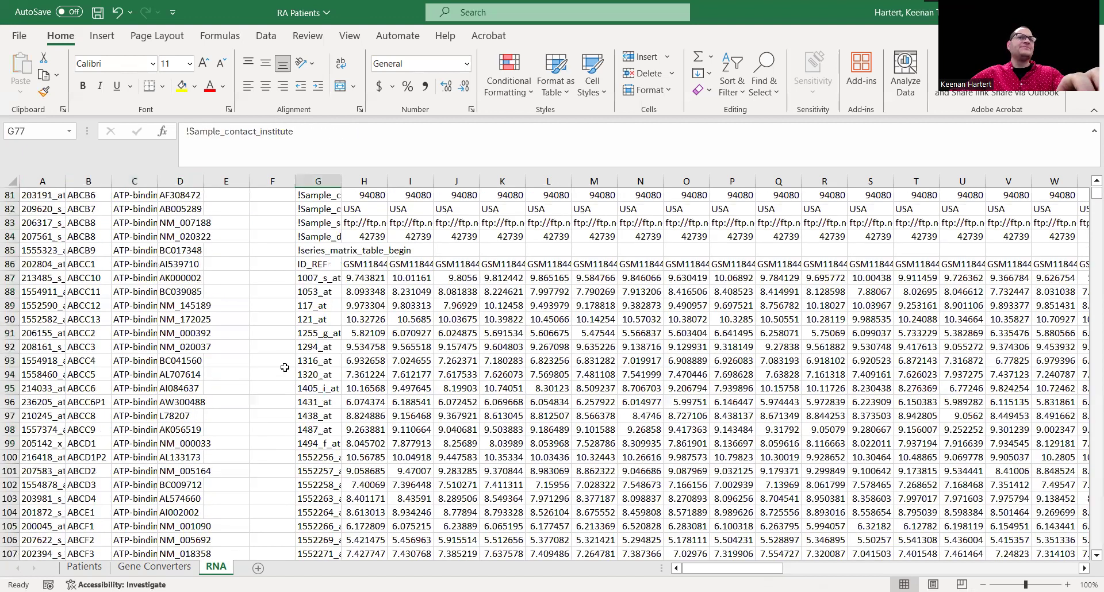
pyautogui.click(320, 278)
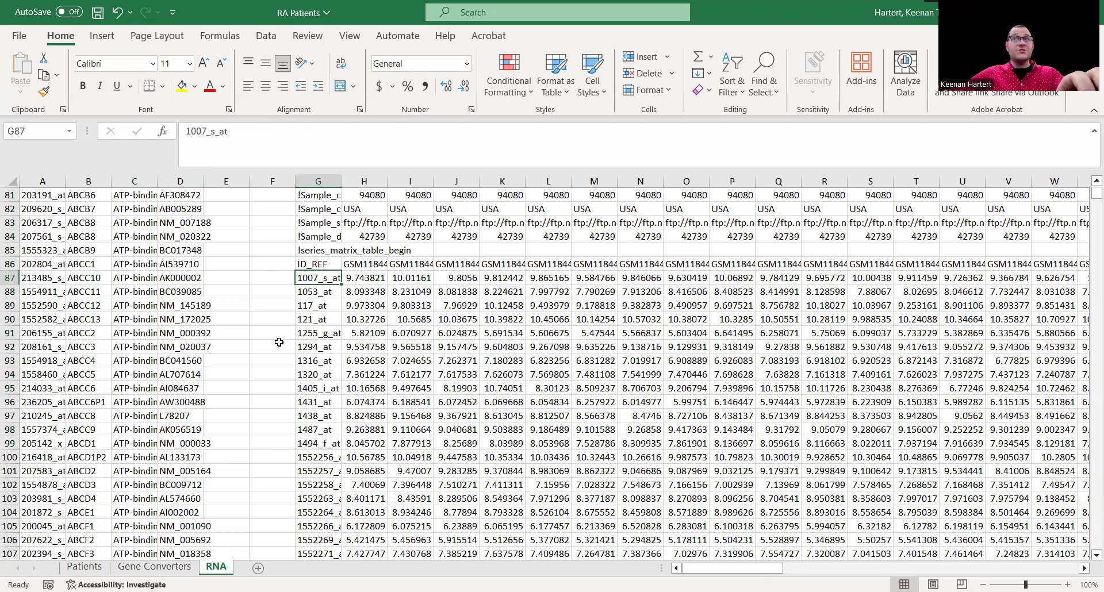
pyautogui.press('Up')
pyautogui.press('Left')
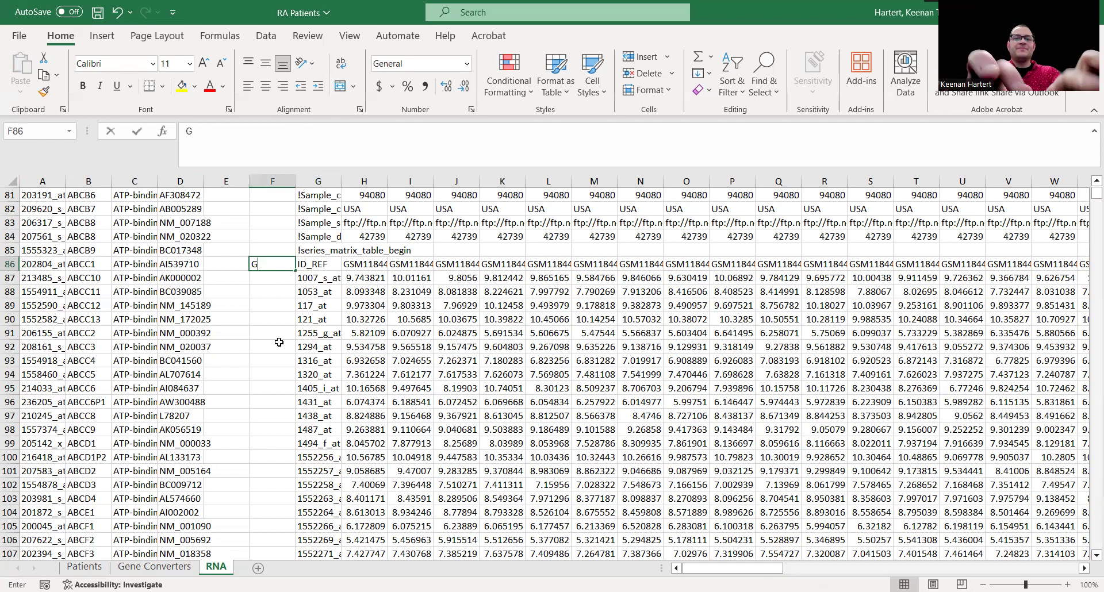
pyautogui.write('Gene Name')
pyautogui.press('Return')
pyautogui.press('Up')
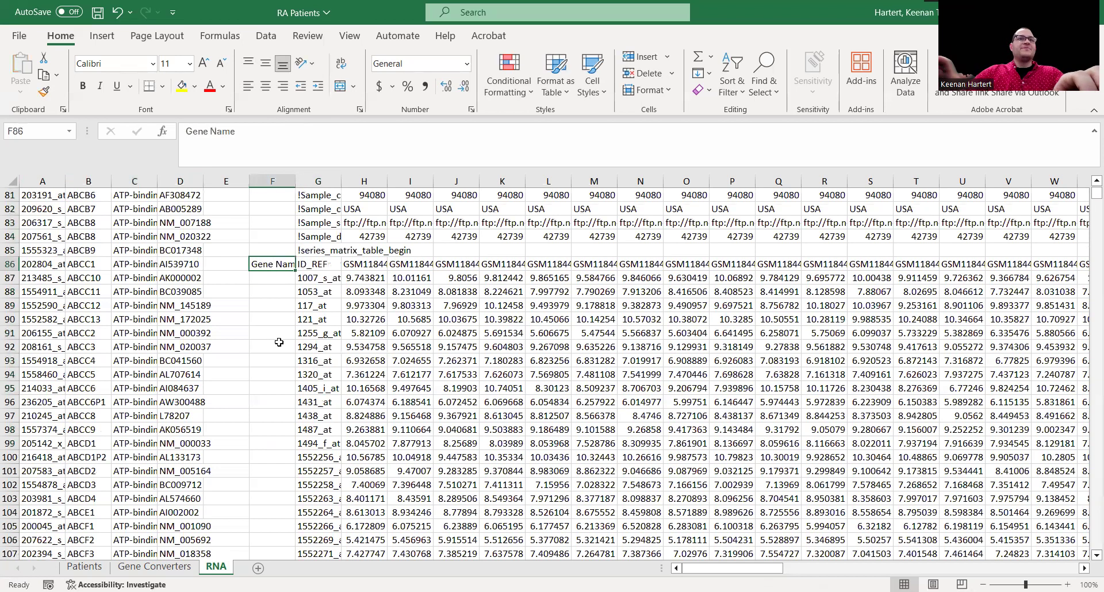
pyautogui.moveTo(246, 265); pyautogui.dragTo(201, 265)
pyautogui.click(273, 267)
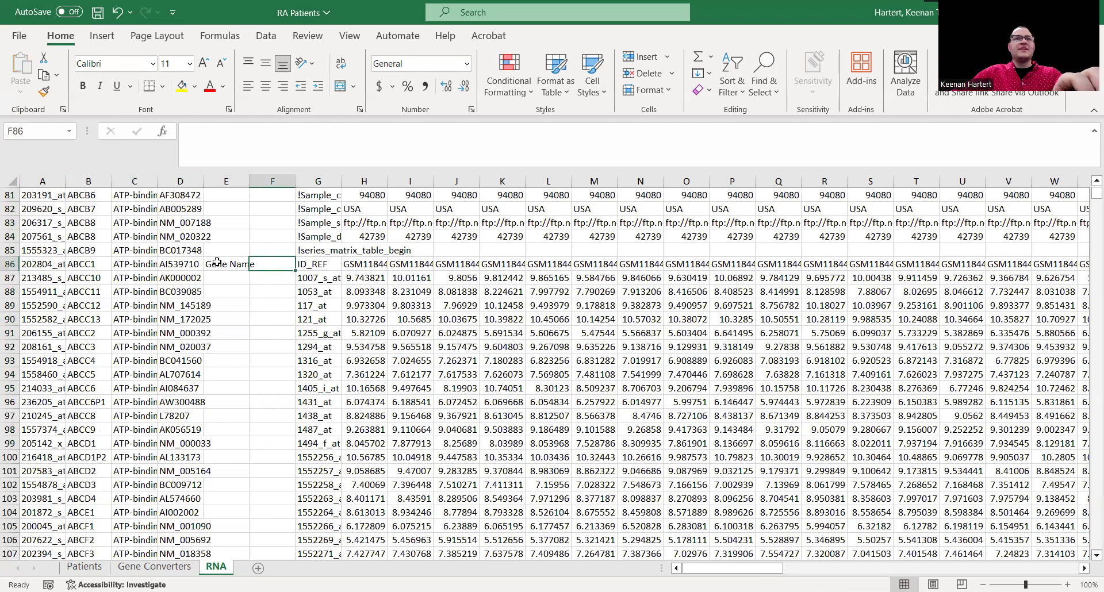
# Check the pasted annotation headers in row 2, and enter the heading "Gene Title" in cell F86 beside ID_REF
pyautogui.click(178, 279)
pyautogui.press('Left')
pyautogui.hotkey('ctrl', 'Up')
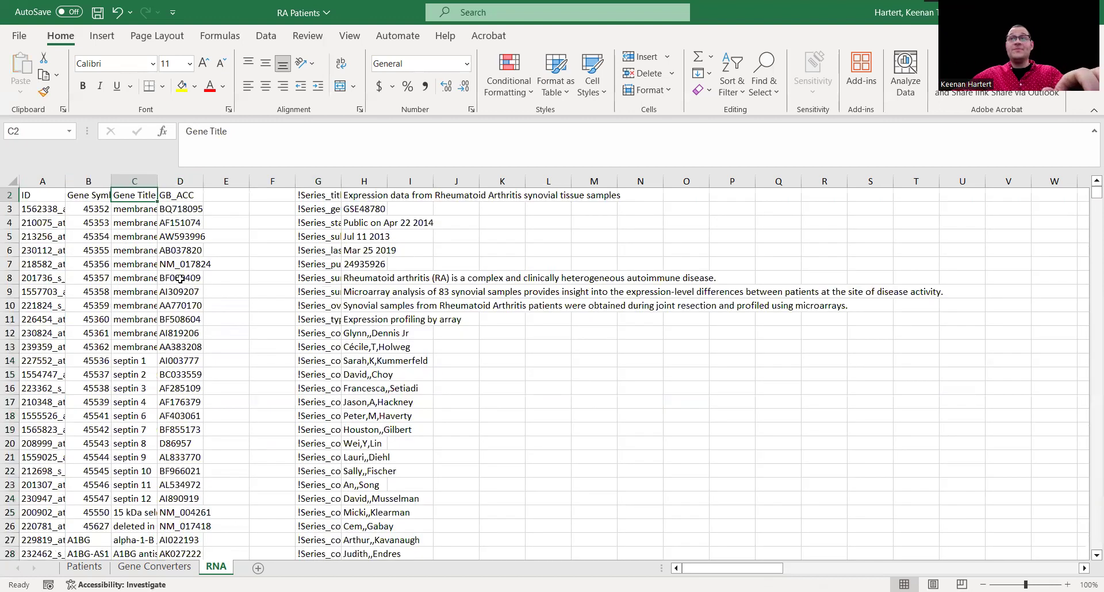
pyautogui.scroll(-12, 190, 366)
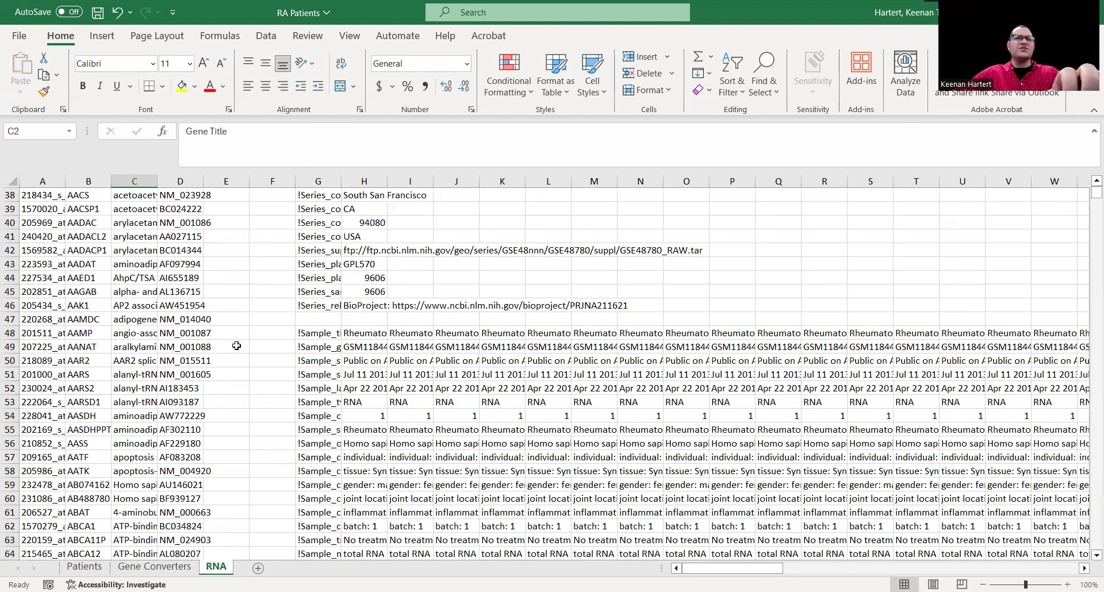
pyautogui.scroll(-20, 253, 356)
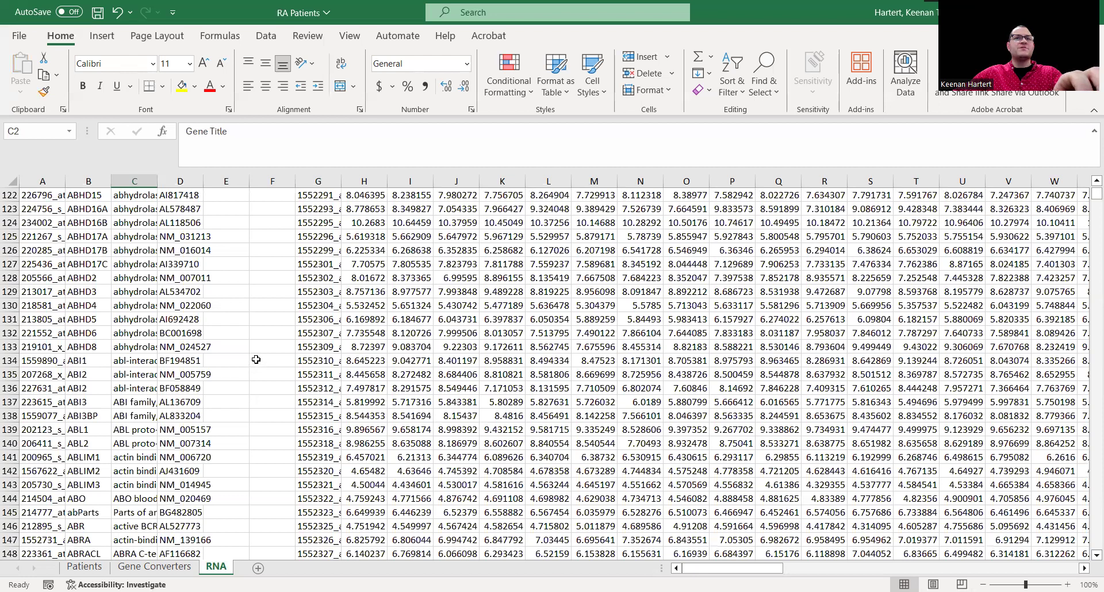
pyautogui.scroll(18, 228, 412)
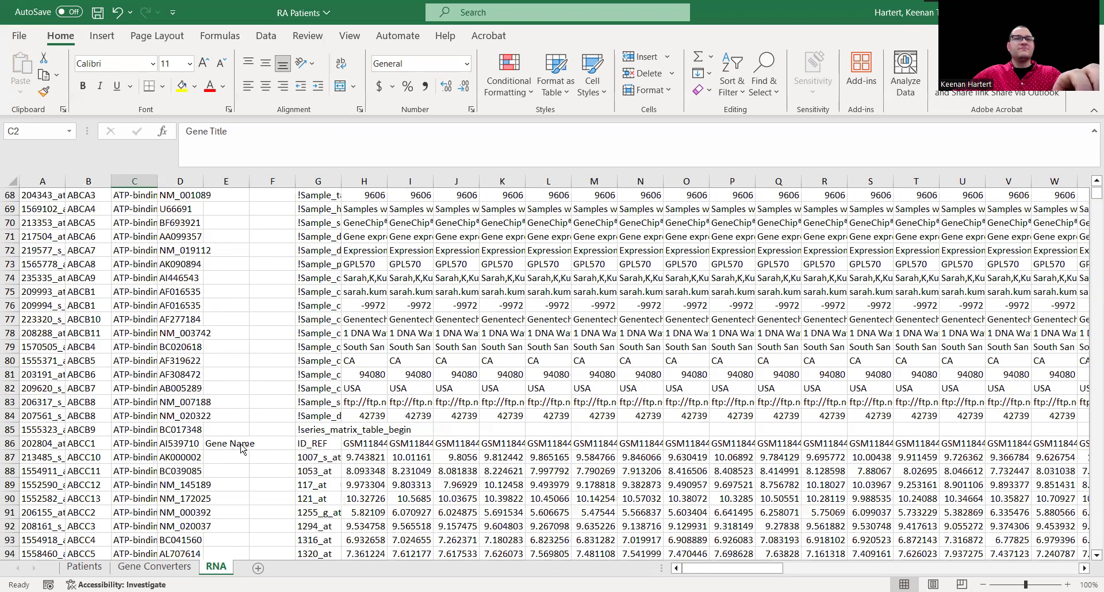
pyautogui.click(226, 134)
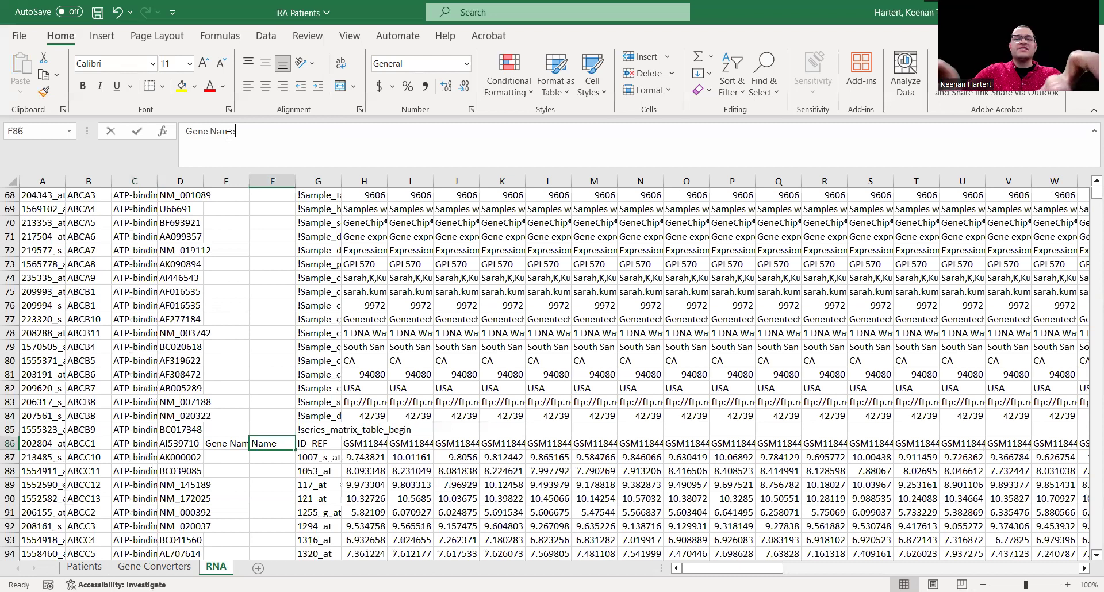
pyautogui.press('BackSpace')
pyautogui.press('BackSpace')
pyautogui.press('BackSpace')
pyautogui.press('BackSpace')
pyautogui.write('Title')
pyautogui.press('Return')
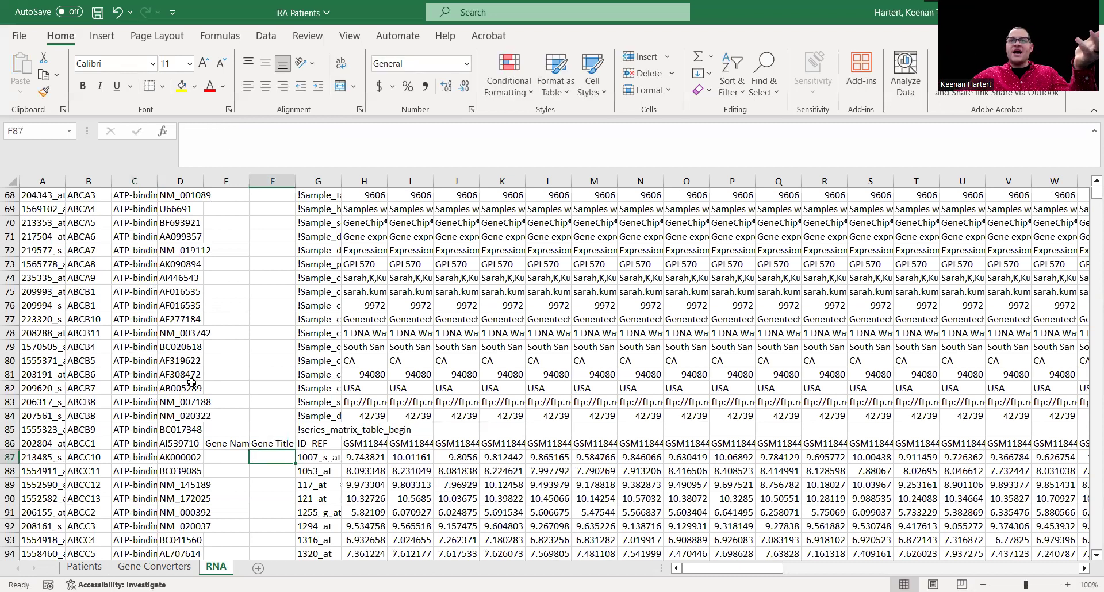
# Start a VLOOKUP formula in E87 with probe ID cell G87 as the lookup value and columns A:D as the table array
pyautogui.click(98, 385)
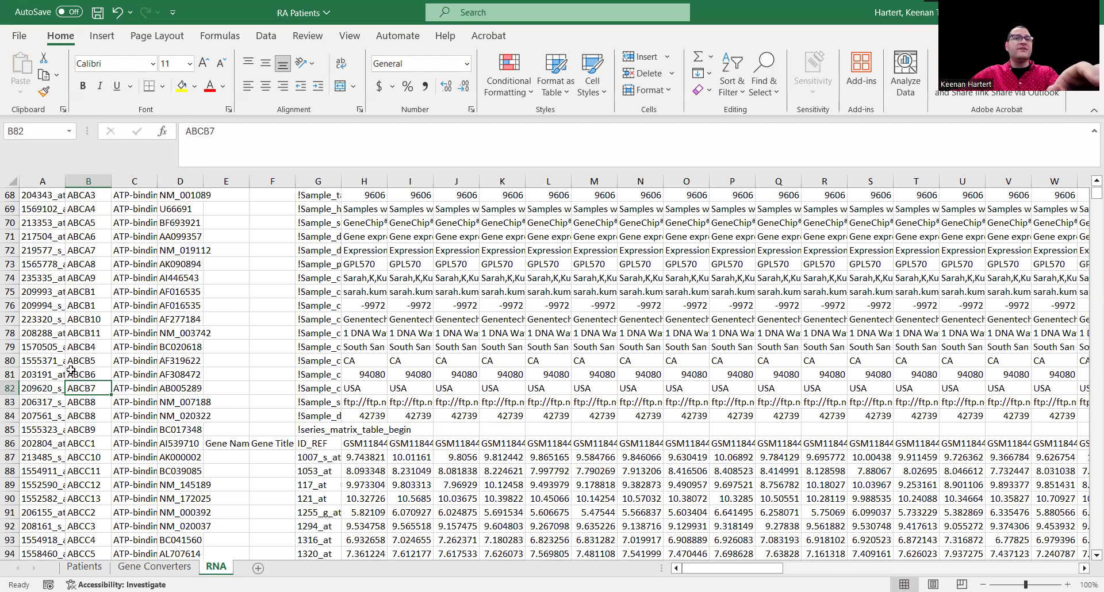
pyautogui.scroll(-2, 71, 371)
pyautogui.click(230, 374)
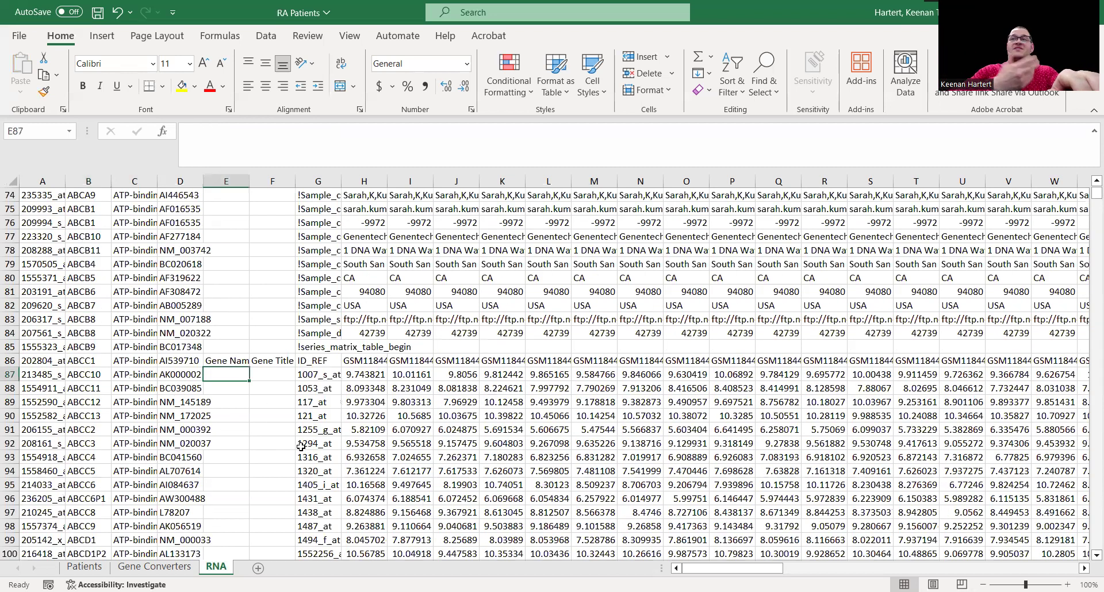
pyautogui.write('=v')
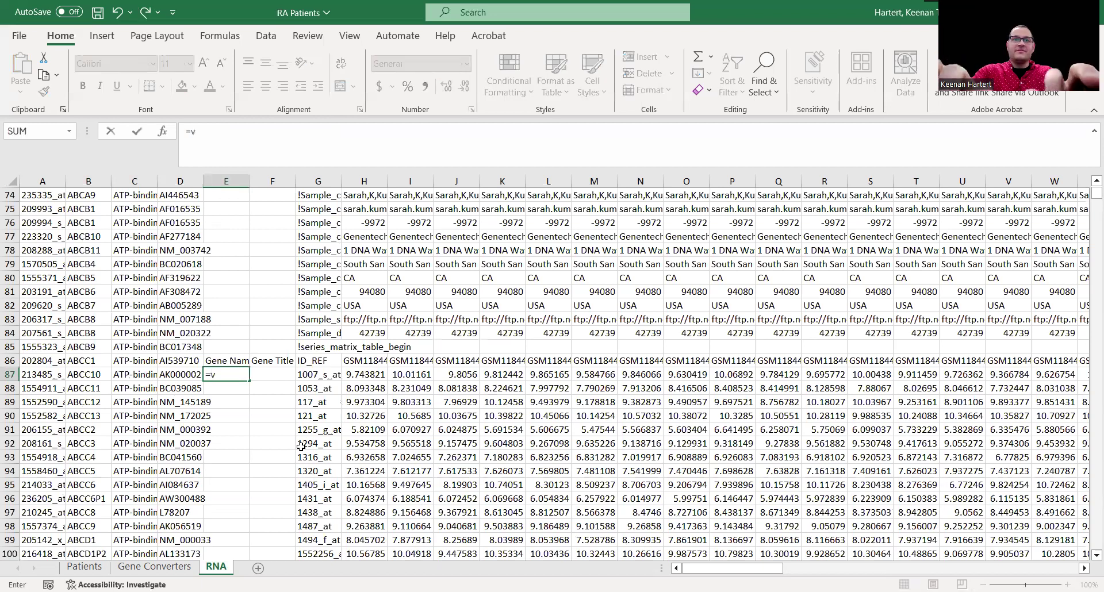
pyautogui.write('lo')
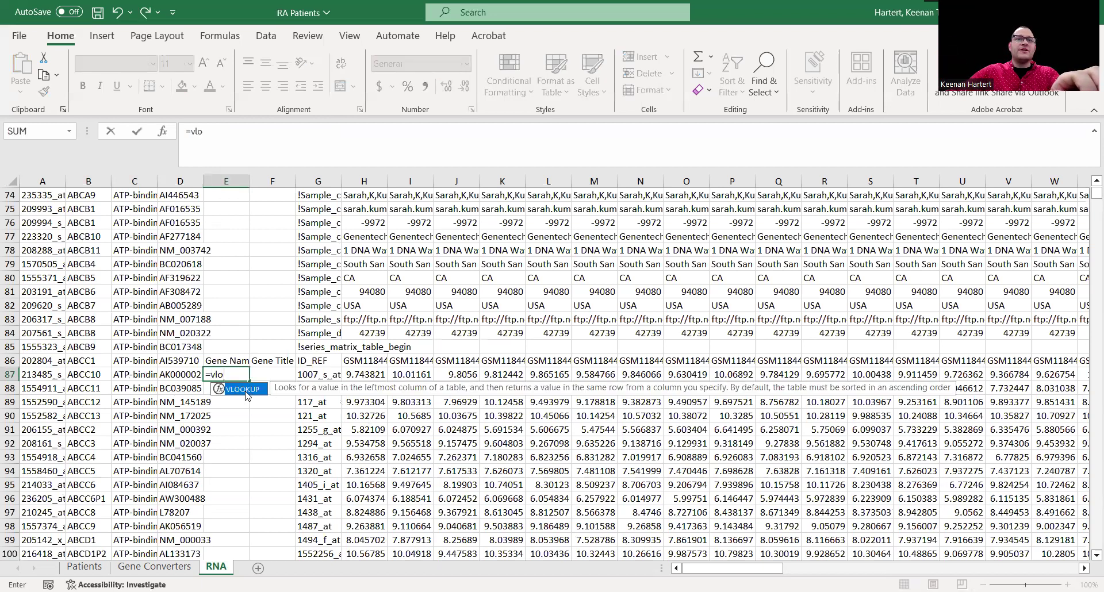
pyautogui.press('Tab')
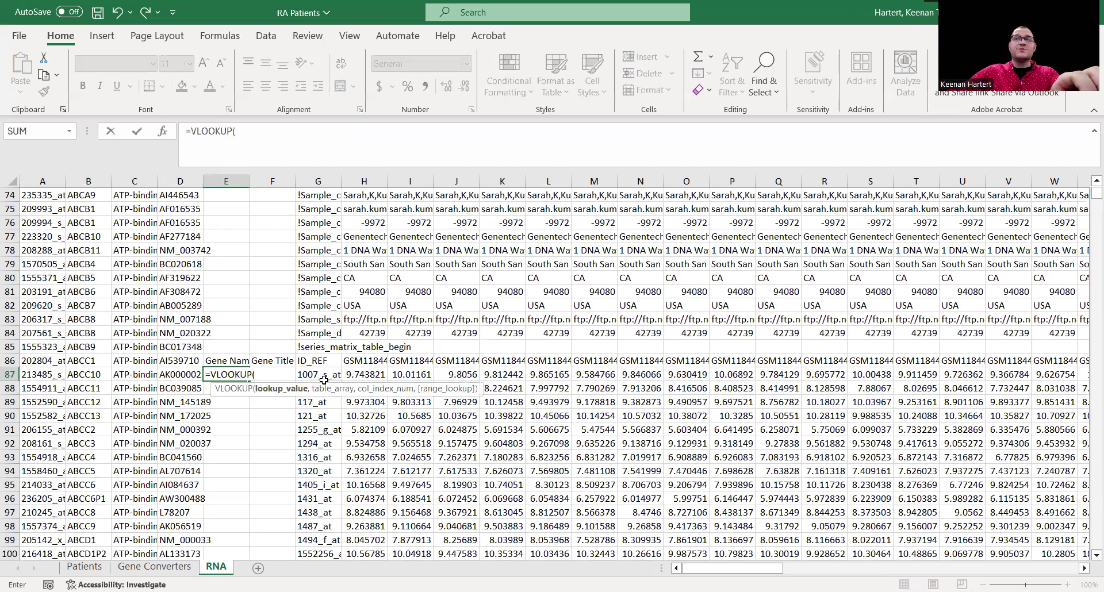
pyautogui.click(322, 374)
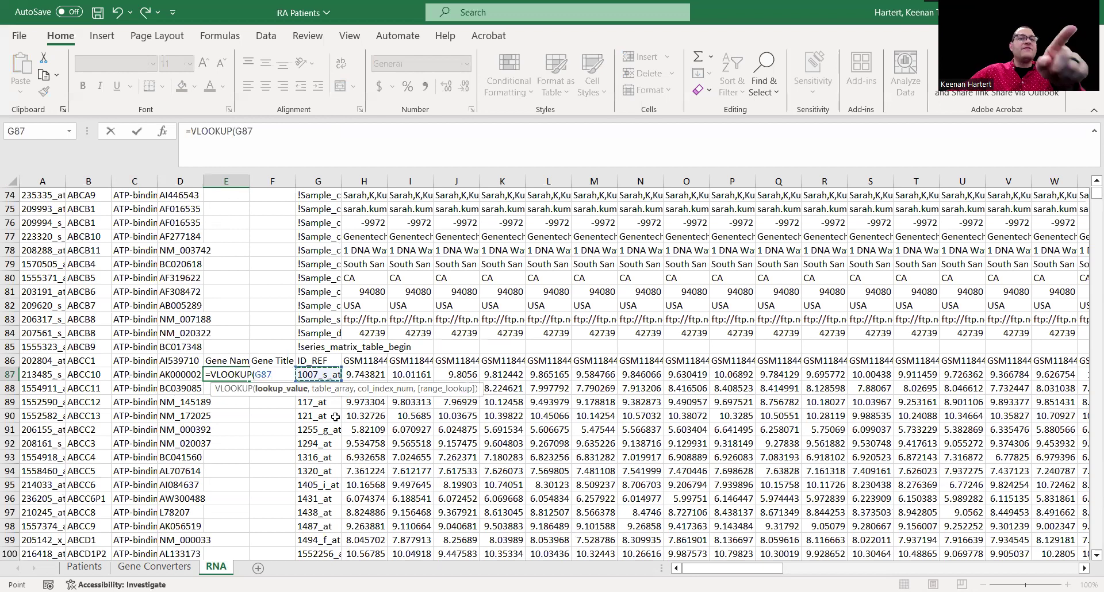
pyautogui.write(',')
pyautogui.moveTo(50, 181); pyautogui.dragTo(168, 196)
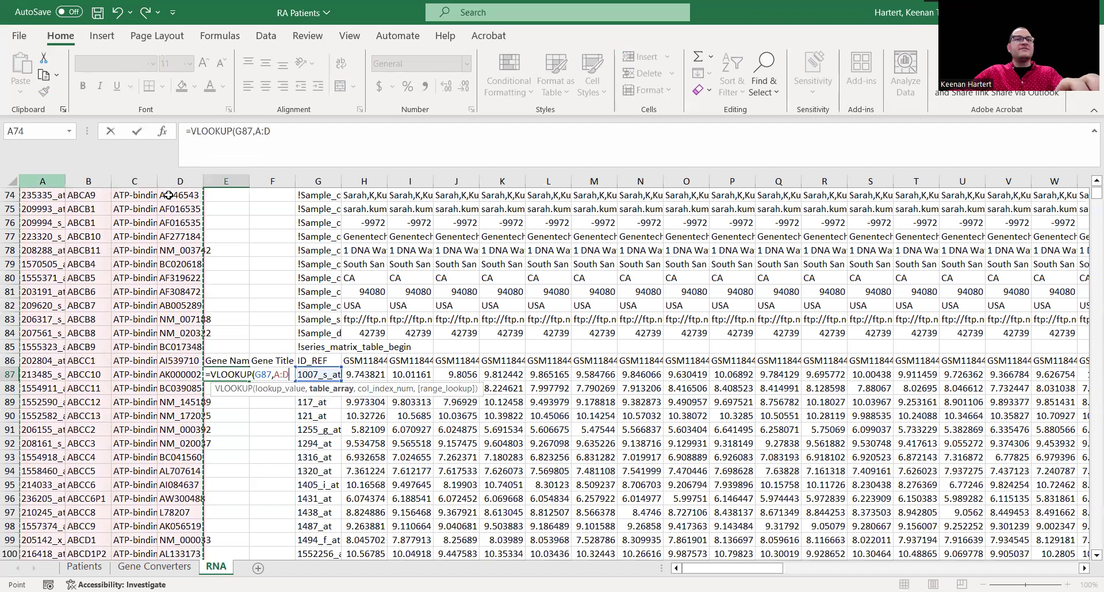
pyautogui.write(',')
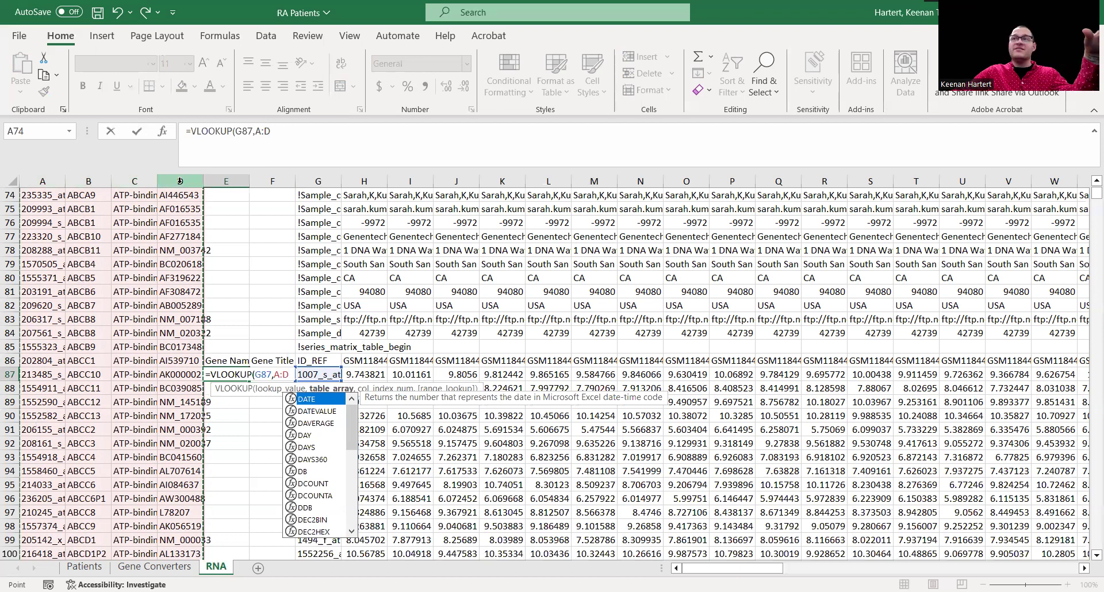
# Complete the E87 VLOOKUP with column index 2 and FALSE for an exact match
pyautogui.click(314, 143)
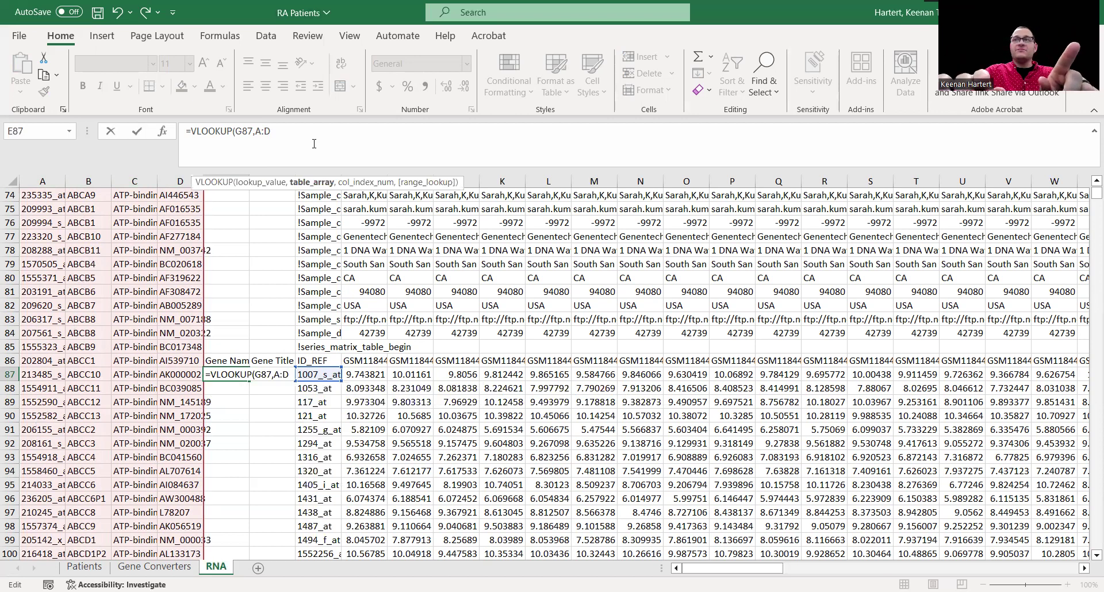
pyautogui.write(',')
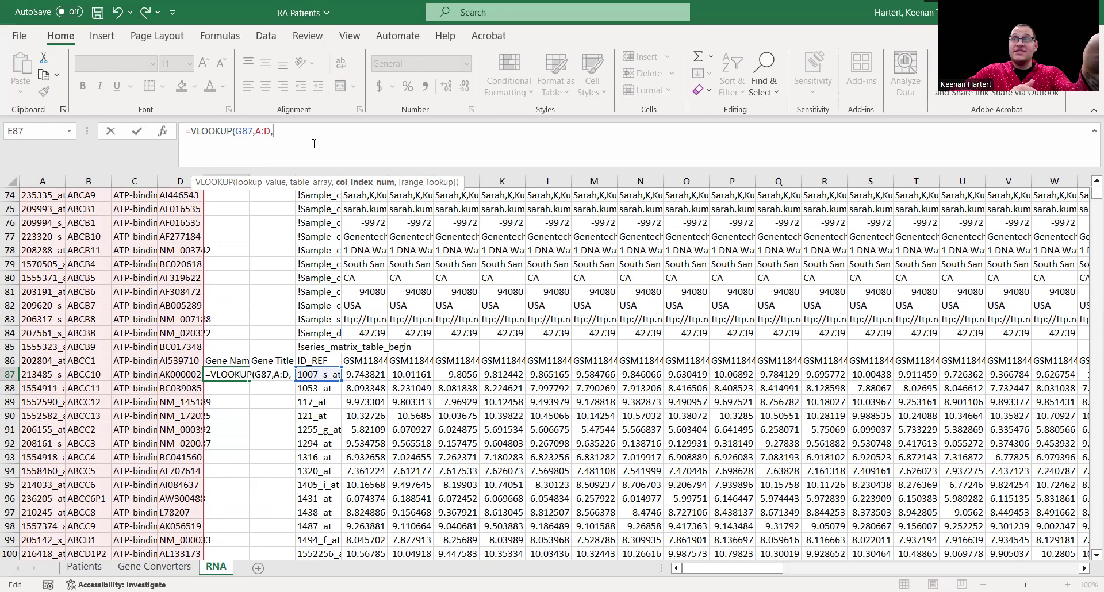
pyautogui.write('2')
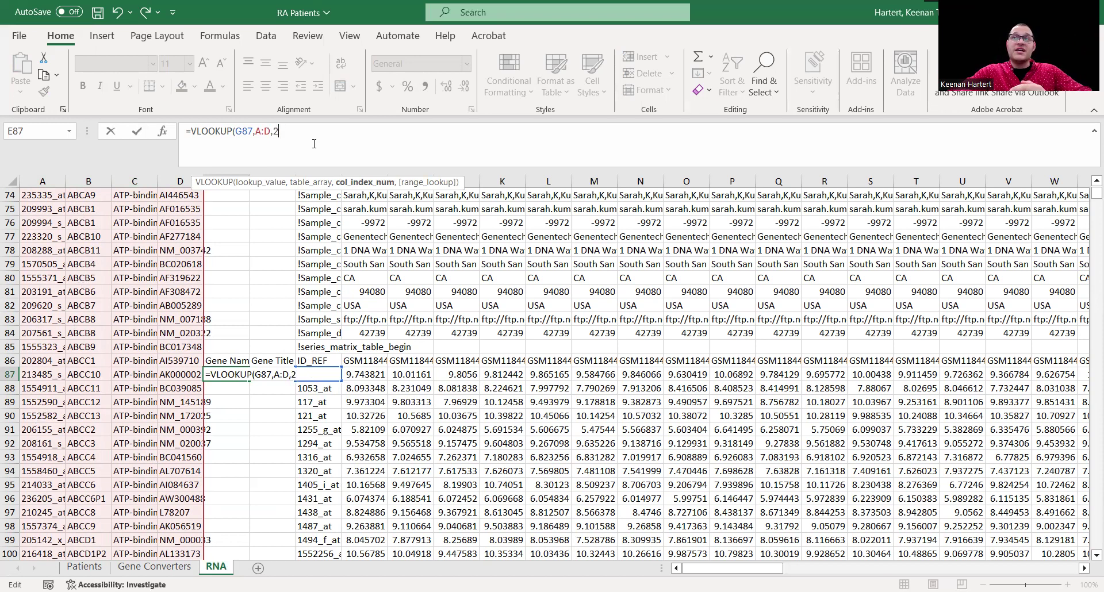
pyautogui.write(',')
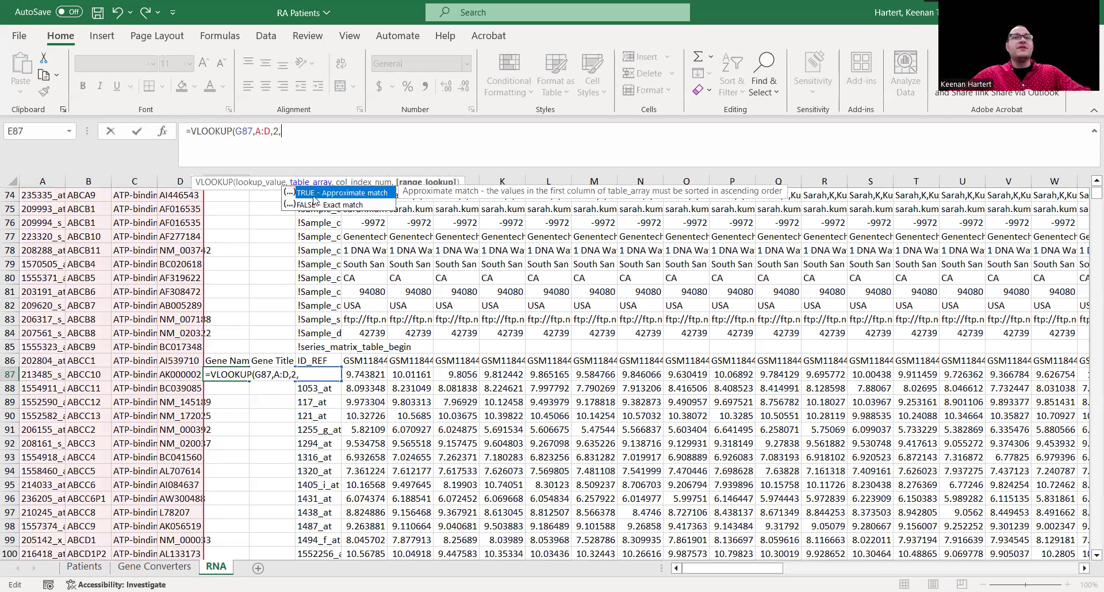
pyautogui.press('Down')
pyautogui.press('Tab')
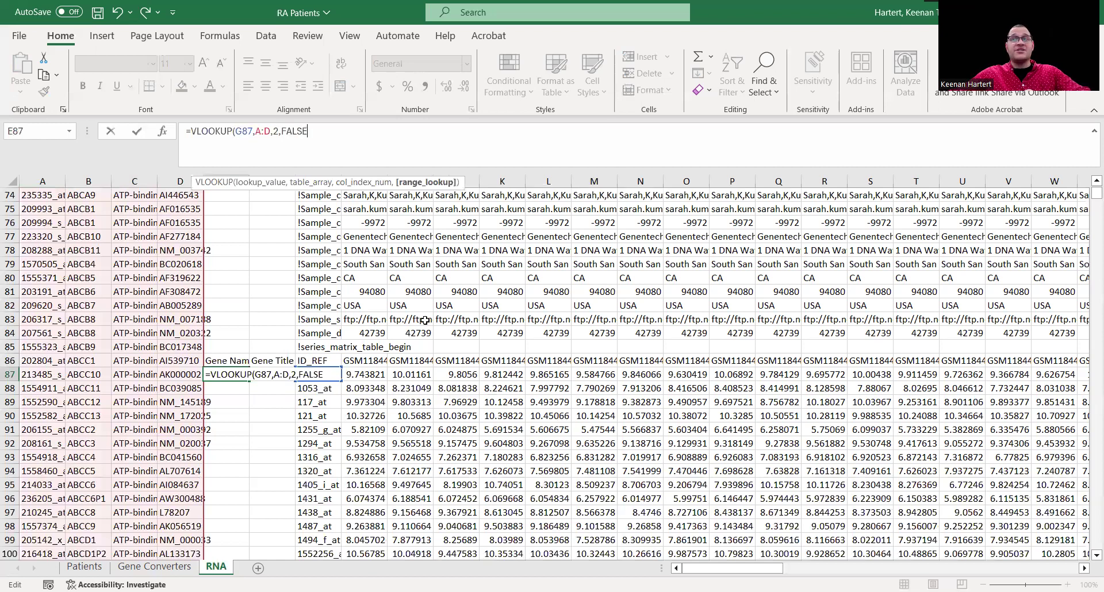
pyautogui.hotkey('ctrl', 'Return')
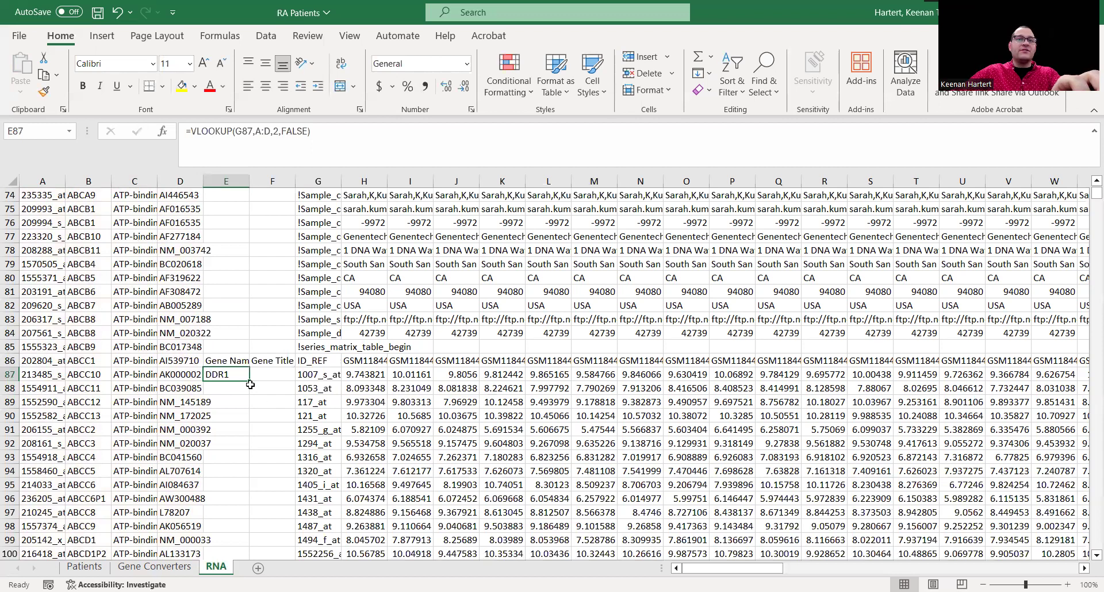
# Fill the Gene Name lookup formula from E87 down through E98
pyautogui.moveTo(249, 380); pyautogui.dragTo(255, 527)
pyautogui.click(272, 485)
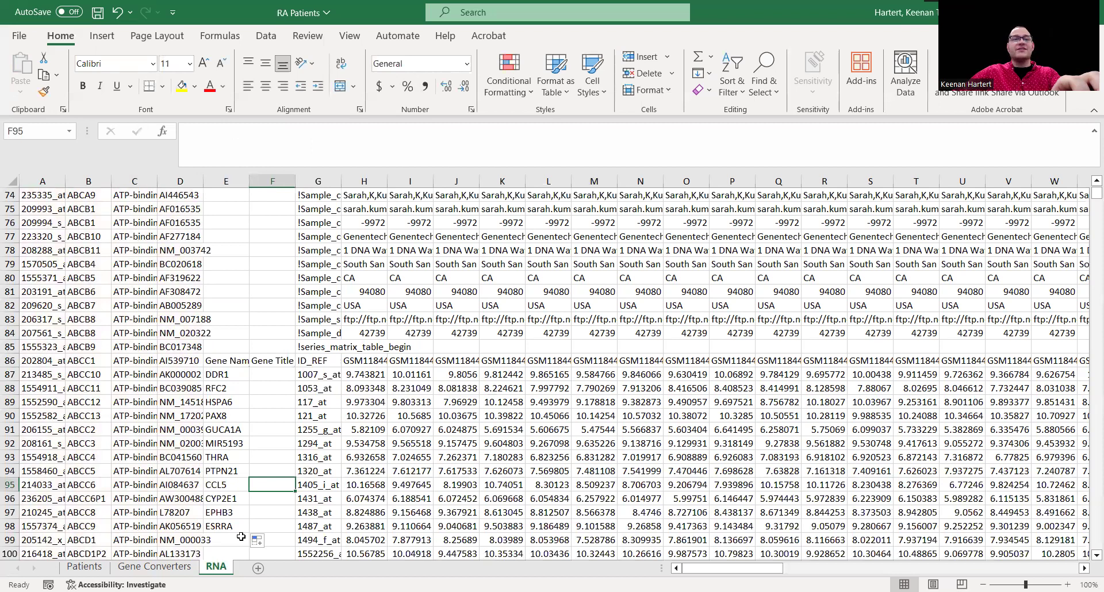
# Copy the E87 lookup formula across to F87 and shift its table array back to columns A:D
pyautogui.click(236, 376)
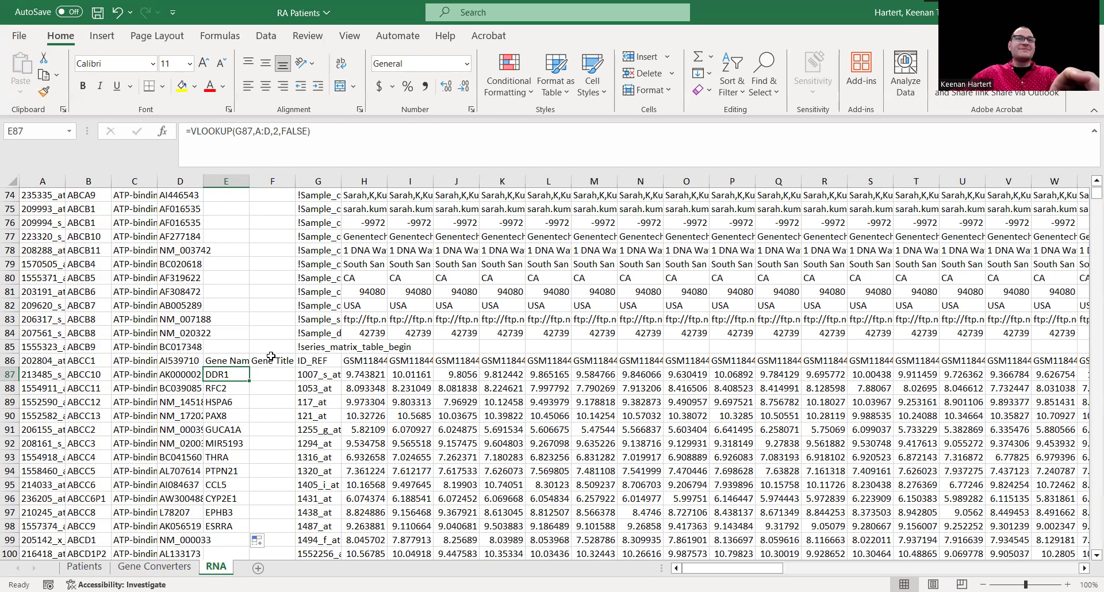
pyautogui.moveTo(234, 381); pyautogui.dragTo(272, 379)
pyautogui.doubleClick(274, 377)
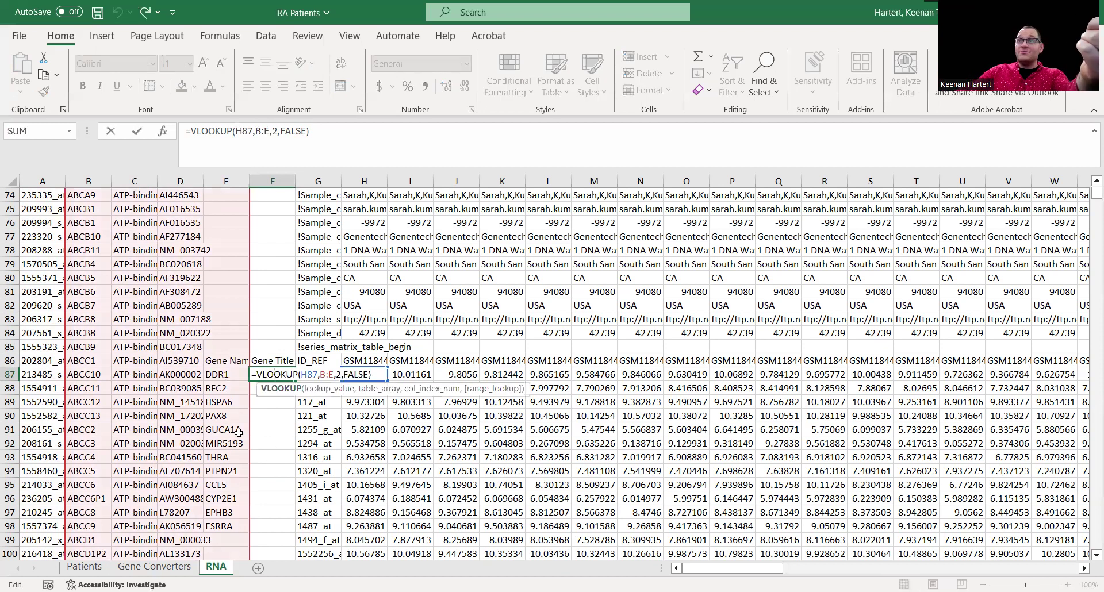
pyautogui.moveTo(248, 425); pyautogui.dragTo(154, 430)
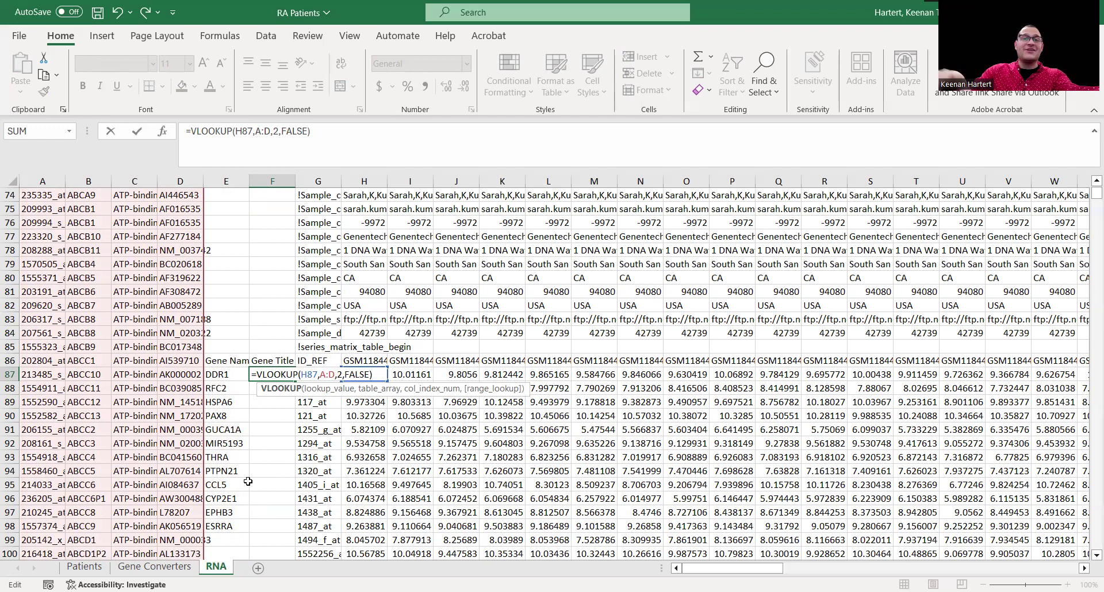
# Set the column index in the F87 lookup formula to 3
pyautogui.click(344, 374)
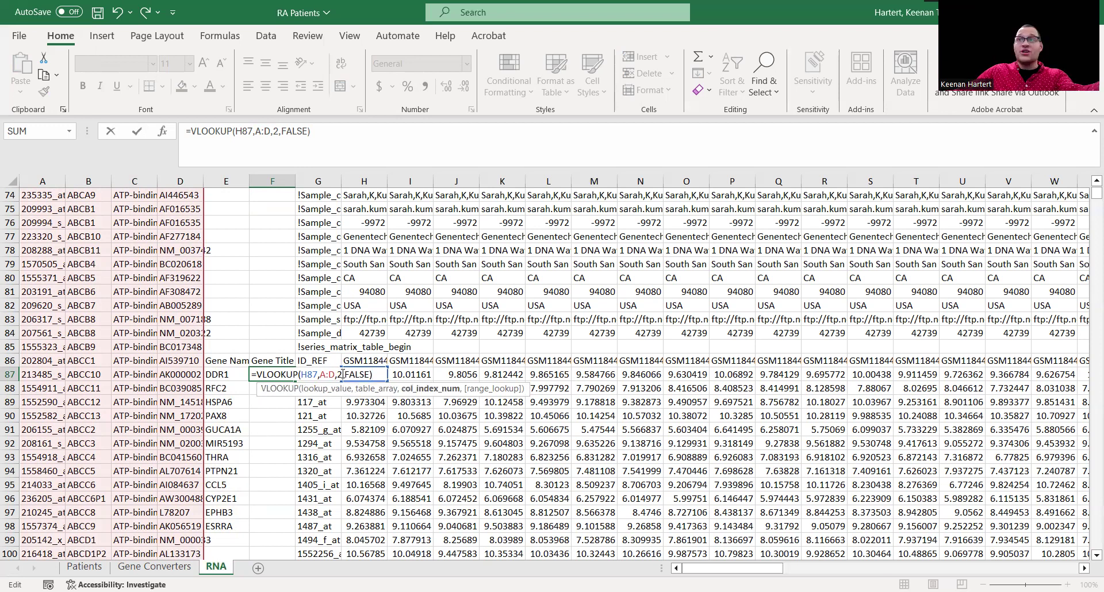
pyautogui.press('BackSpace')
pyautogui.write('3')
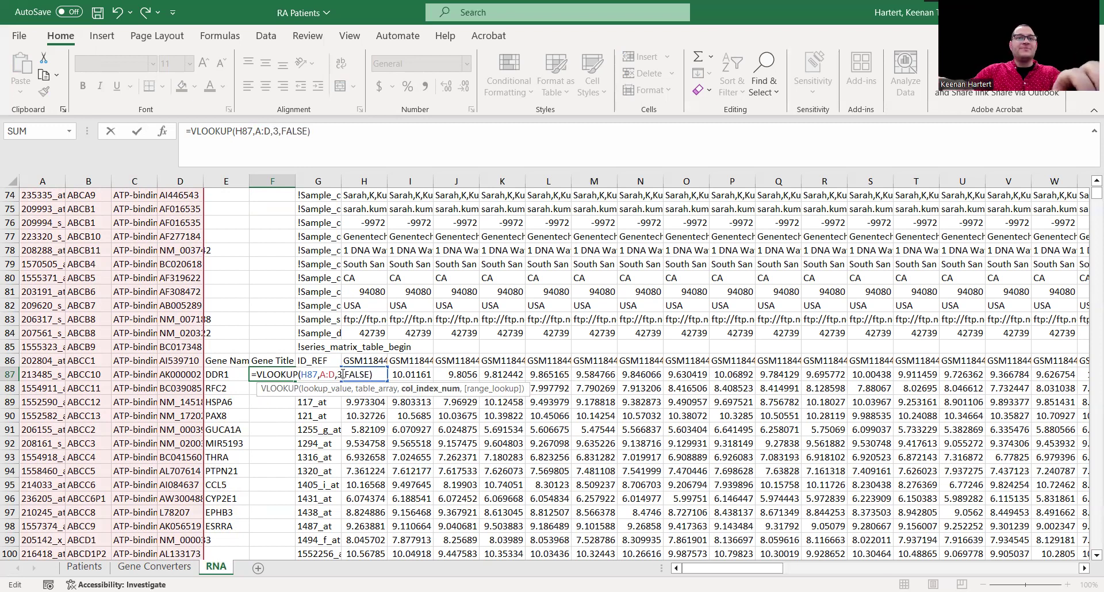
pyautogui.hotkey('ctrl', 'Return')
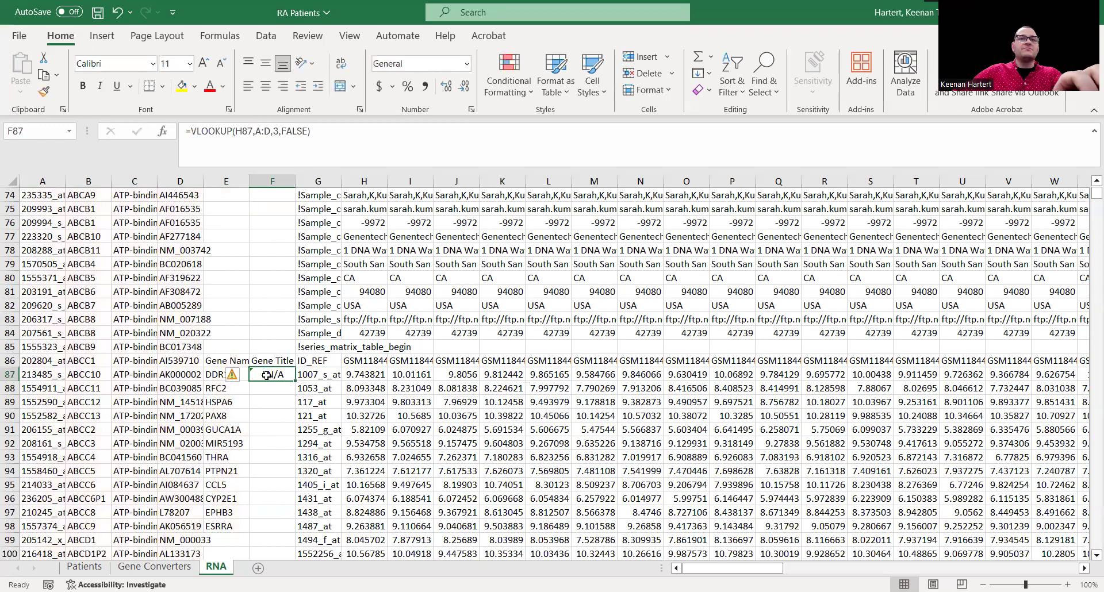
# Set the column index in the F87 lookup formula back to 2
pyautogui.doubleClick(266, 375)
pyautogui.click(343, 375)
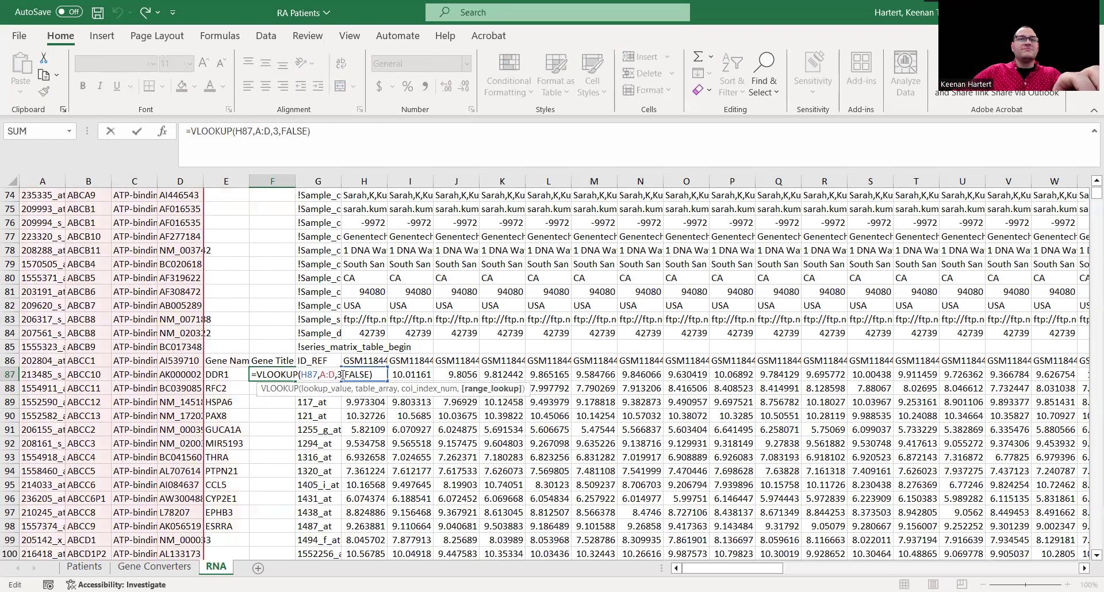
pyautogui.press('Left')
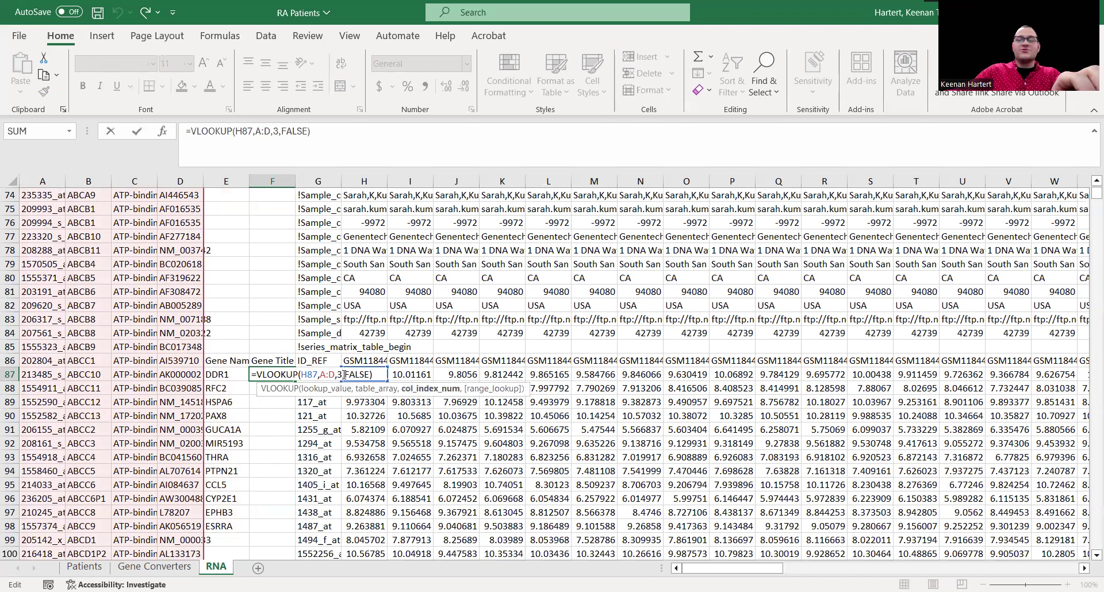
pyautogui.press('BackSpace')
pyautogui.write('2')
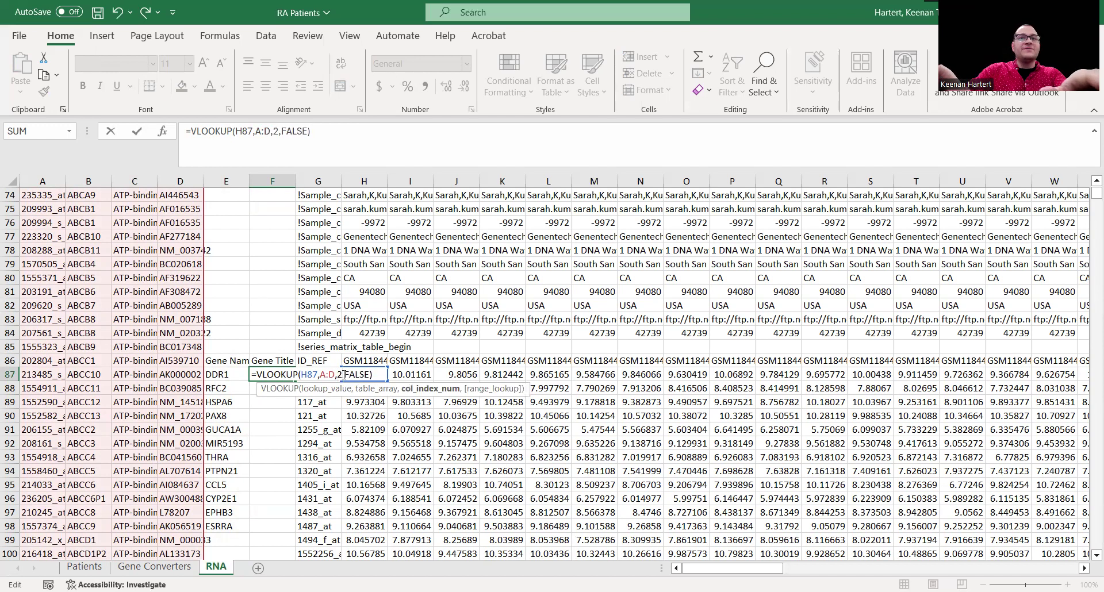
pyautogui.press('Return')
pyautogui.click(273, 374)
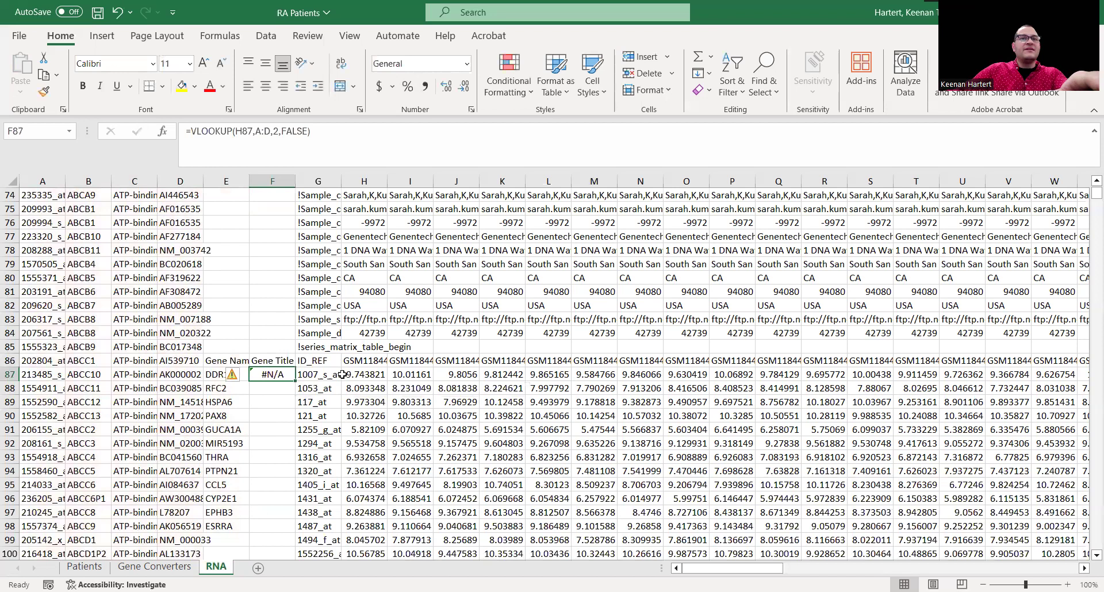
# Point the lookup value in the F87 formula to probe ID cell G87 to return the gene title
pyautogui.doubleClick(272, 374)
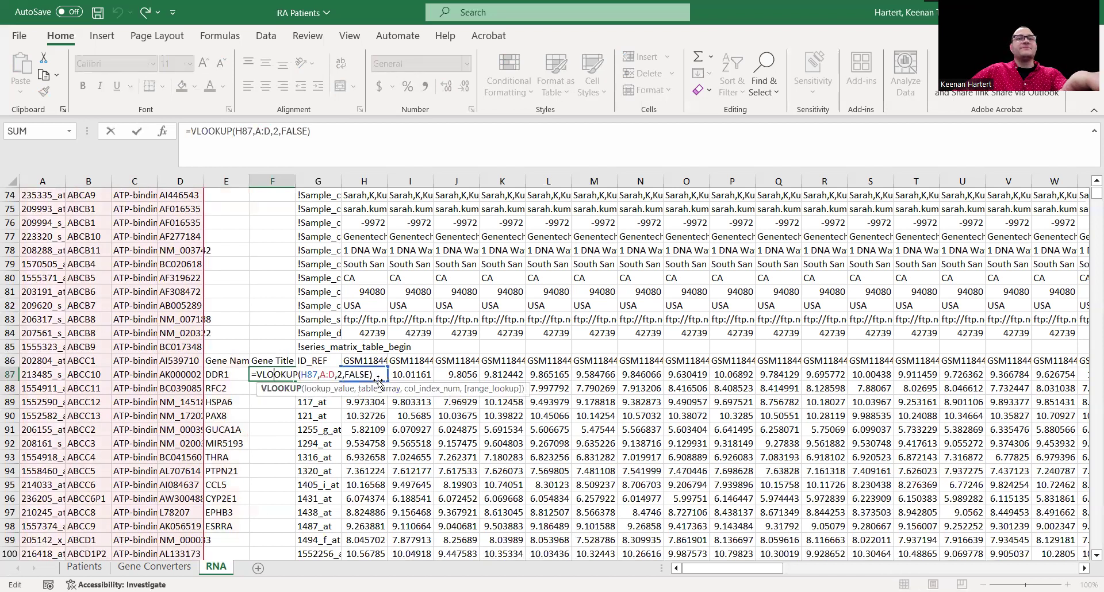
pyautogui.moveTo(379, 382); pyautogui.dragTo(329, 383)
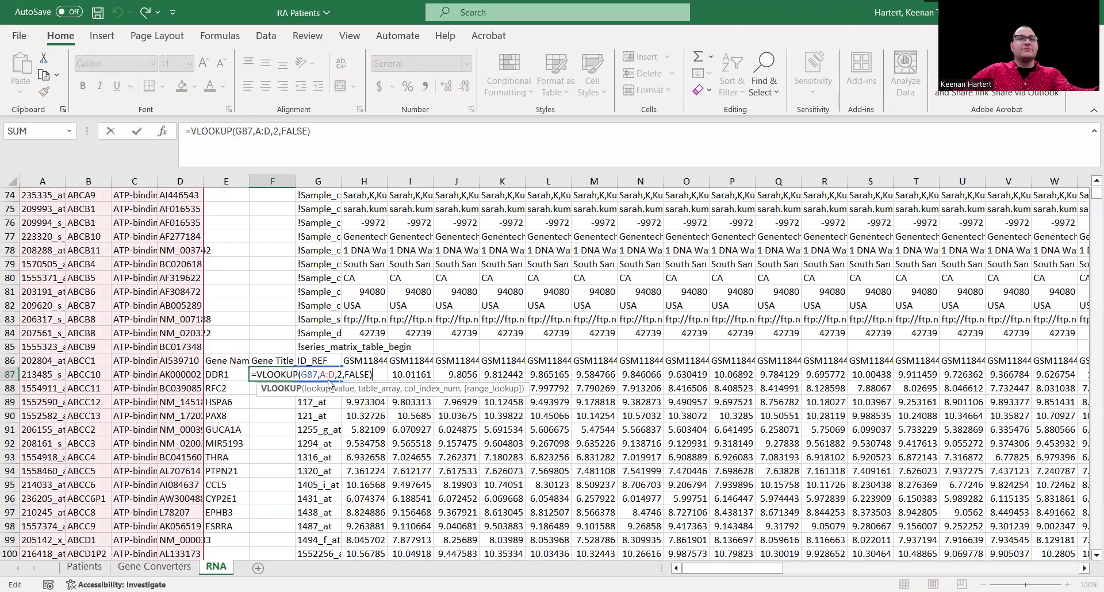
pyautogui.click(339, 376)
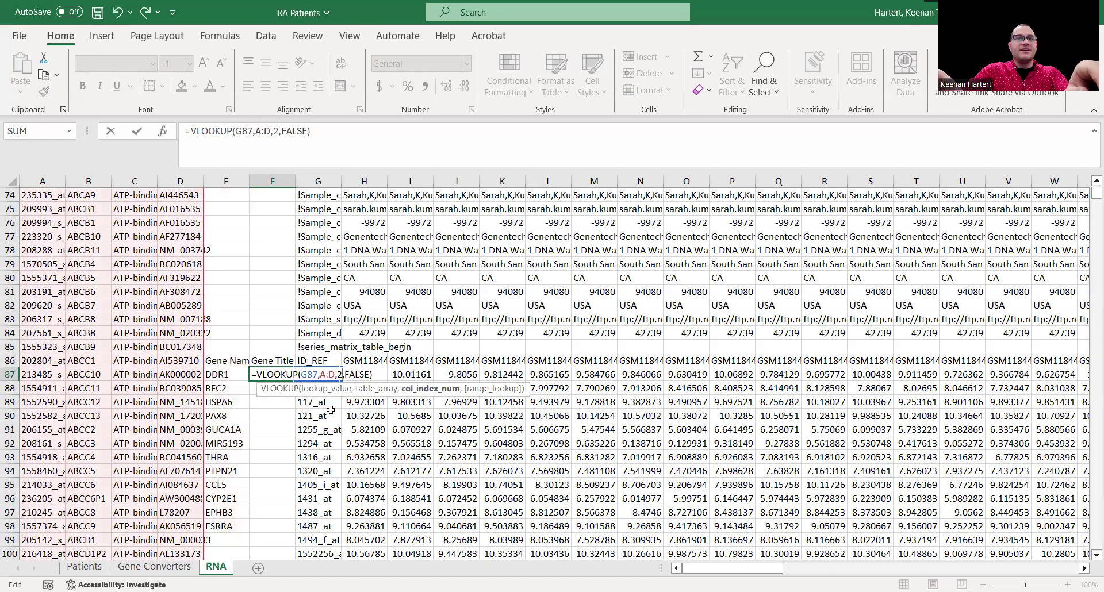
pyautogui.press('Return')
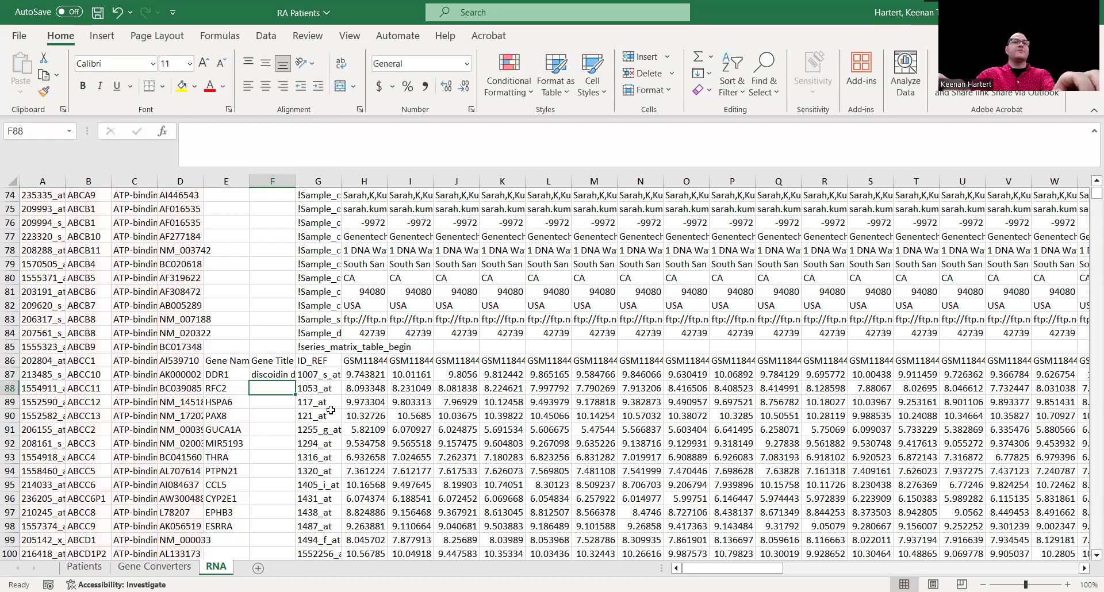
# Make the table array in the E87 lookup formula absolute as $A:$D
pyautogui.press('Up')
pyautogui.press('Left')
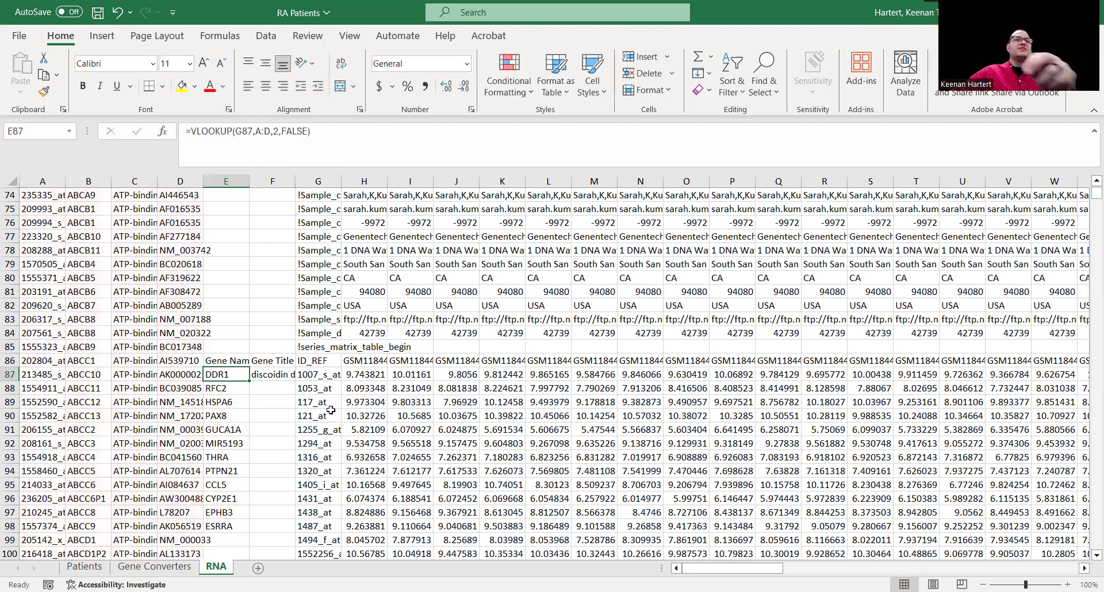
pyautogui.click(253, 131)
pyautogui.click(257, 132)
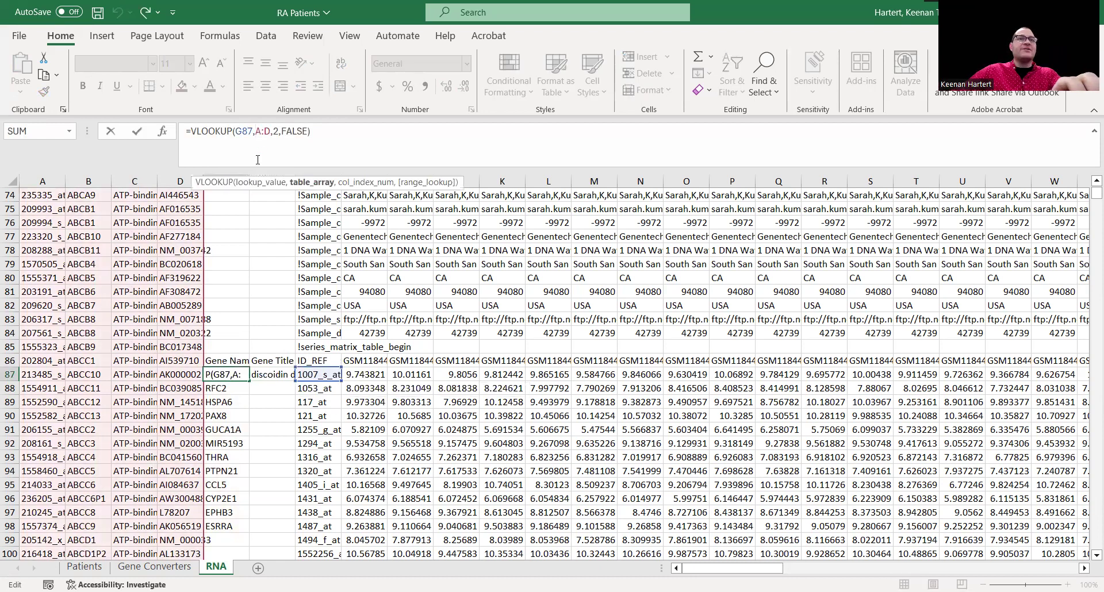
pyautogui.write('$')
pyautogui.press('Right')
pyautogui.press('Right')
pyautogui.write('$')
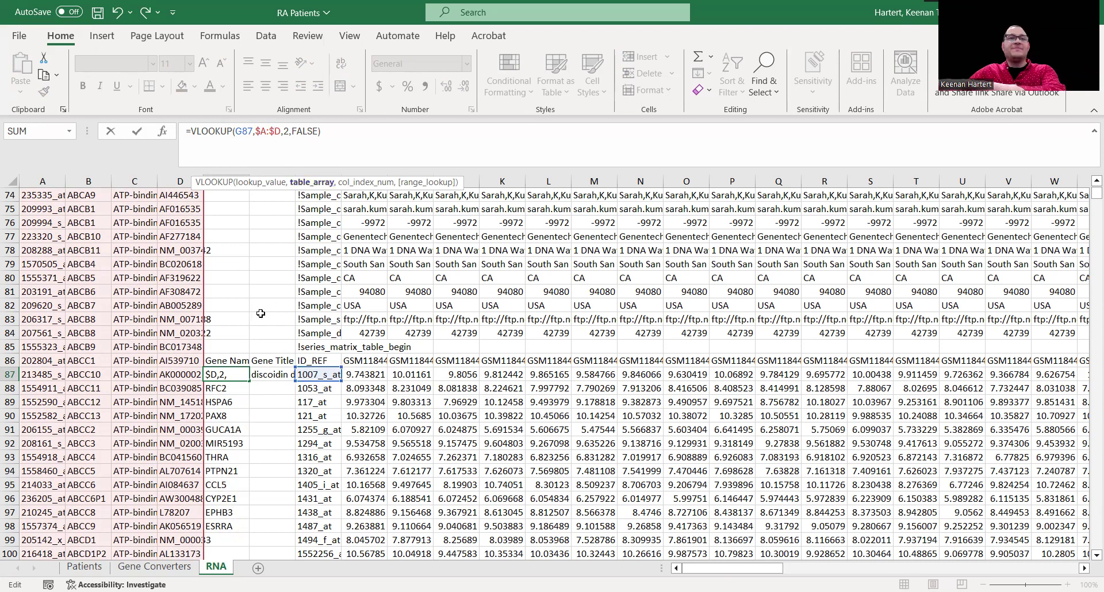
pyautogui.press('Return')
# Lock the column of the lookup value in the E87 formula as $G87
pyautogui.click(232, 374)
pyautogui.click(234, 134)
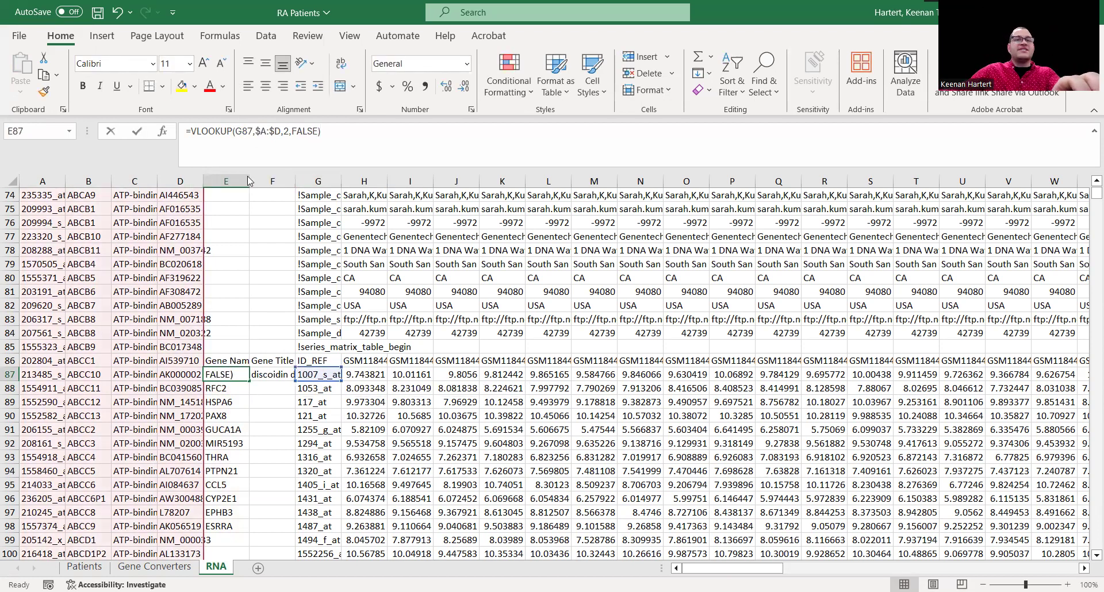
pyautogui.write('$')
pyautogui.hotkey('ctrl', 'Return')
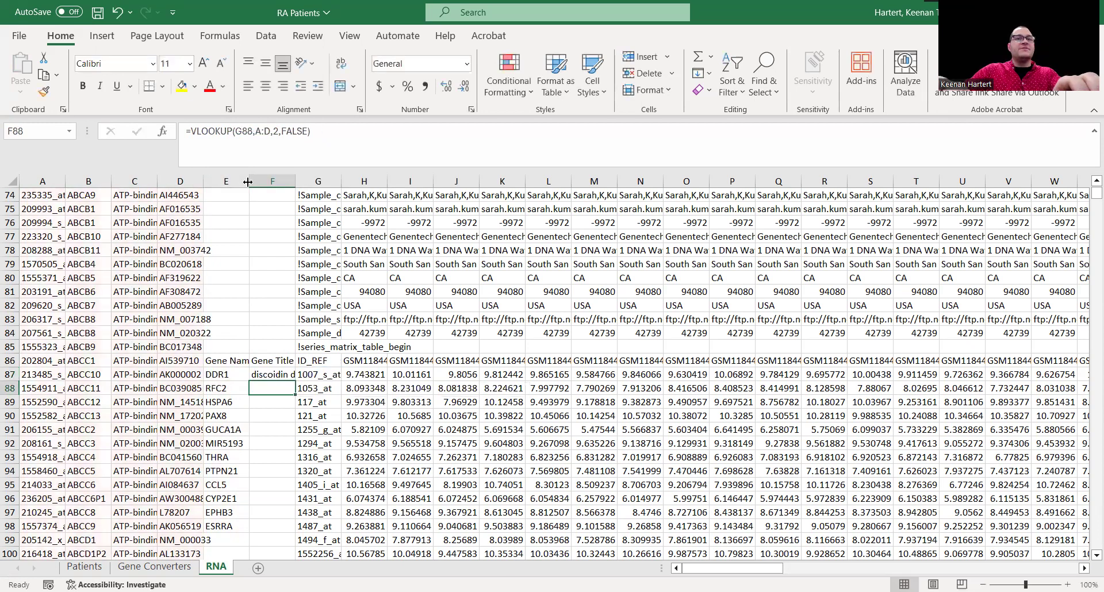
# Copy the anchored lookup formula from E87 and paste it over E87:F96
pyautogui.hotkey('ctrl', 'c')
pyautogui.hotkey('shift', 'Down')
pyautogui.hotkey('shift', 'Right')
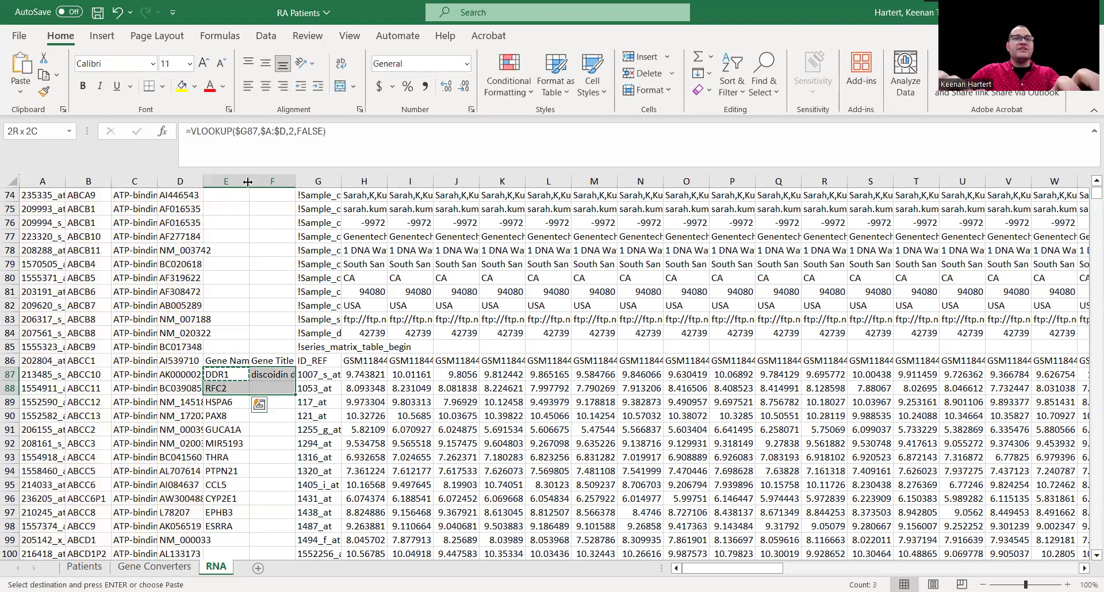
pyautogui.hotkey('shift', 'Down')
pyautogui.hotkey('shift', 'Down')
pyautogui.hotkey('shift', 'Down')
pyautogui.hotkey('shift', 'Down')
pyautogui.hotkey('shift', 'Down')
pyautogui.hotkey('shift', 'Down')
pyautogui.hotkey('shift', 'Down')
pyautogui.hotkey('shift', 'Down')
pyautogui.hotkey('ctrl', 'v')
pyautogui.click(357, 375)
# Change the column index in the F87 lookup formula to 3 for the Gene Title column
pyautogui.doubleClick(263, 374)
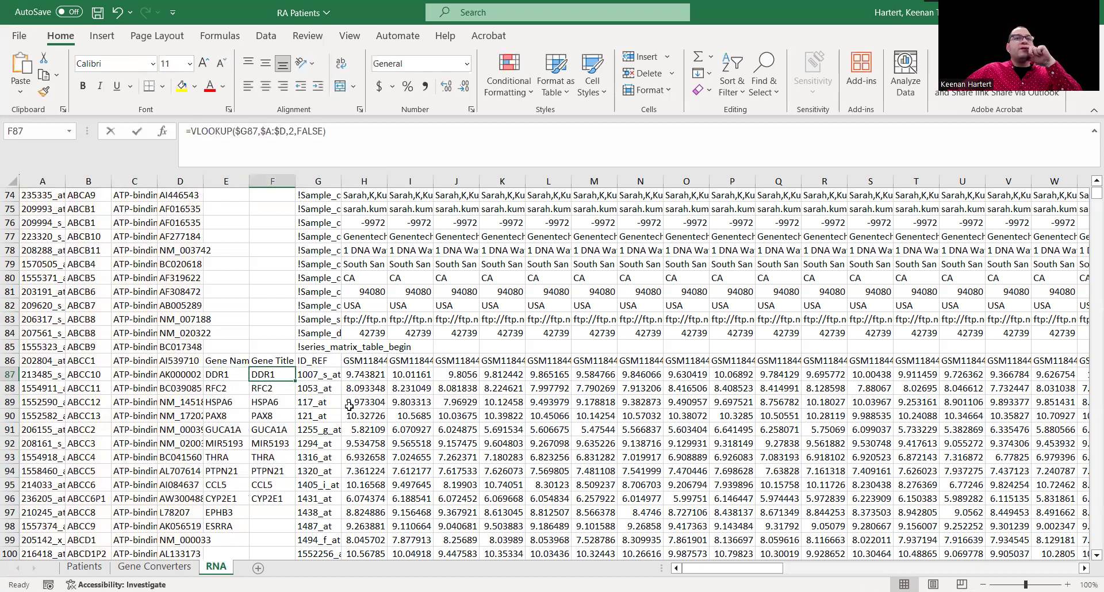
pyautogui.click(291, 133)
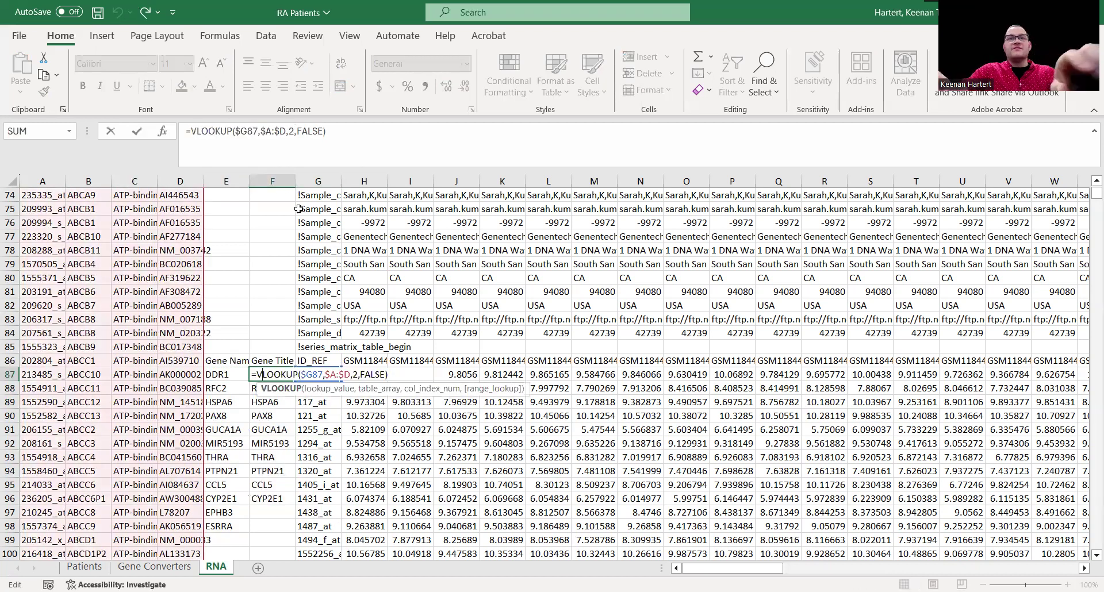
pyautogui.press('BackSpace')
pyautogui.write('3')
pyautogui.press('Return')
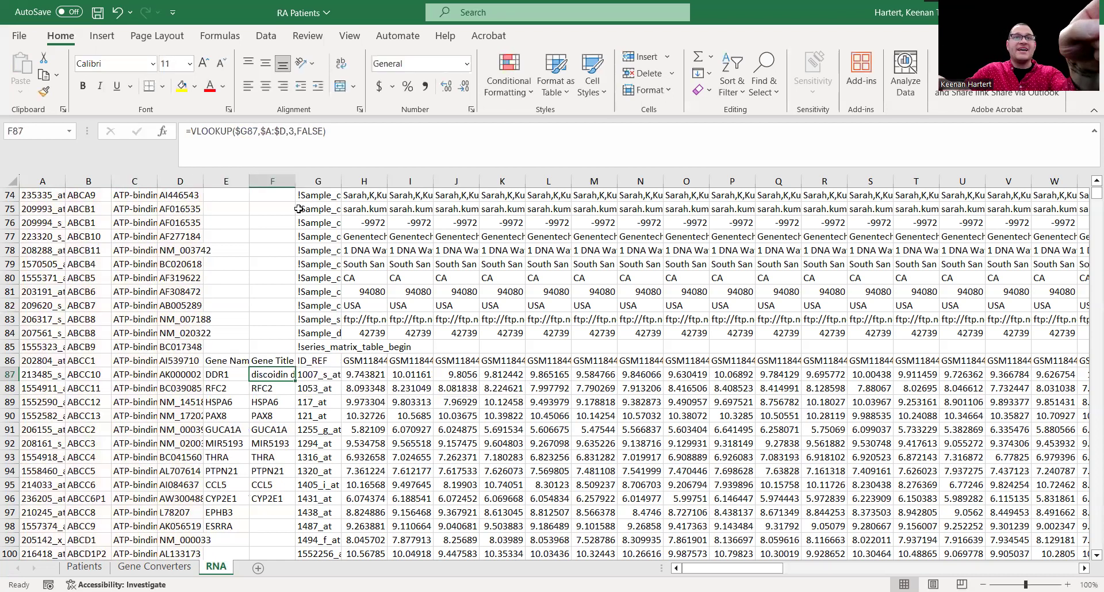
# Fill the Gene Title lookup formula from F87 down through F96
pyautogui.click(364, 388)
pyautogui.moveTo(227, 374); pyautogui.dragTo(297, 501)
pyautogui.click(548, 443)
pyautogui.scroll(-4, 288, 444)
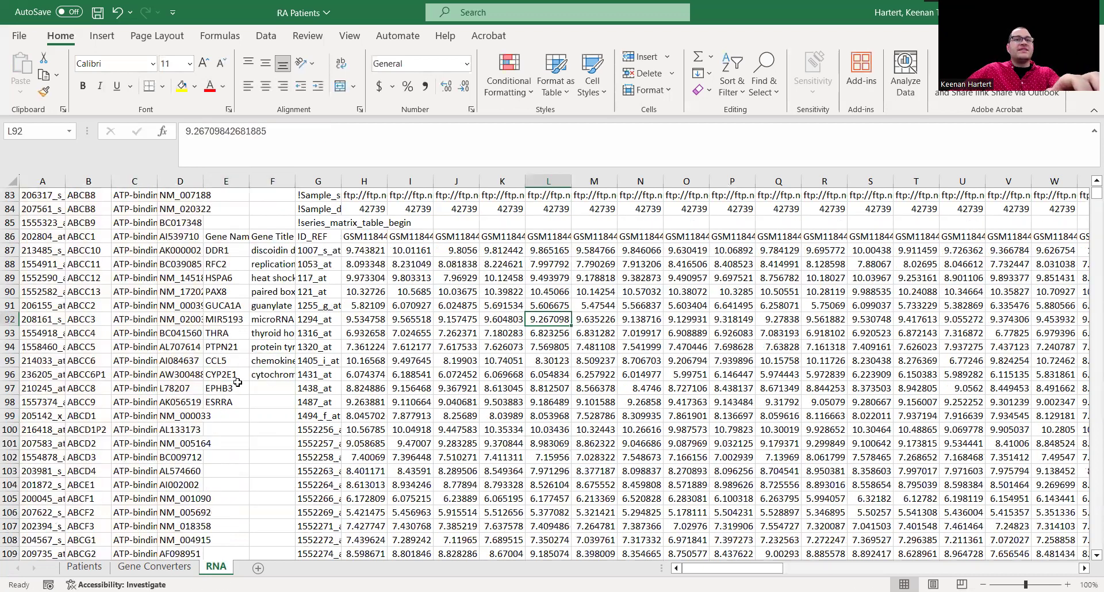
# Clear the old unanchored lookup formulas from E97:E98
pyautogui.click(215, 360)
pyautogui.hotkey('shift', 'Up')
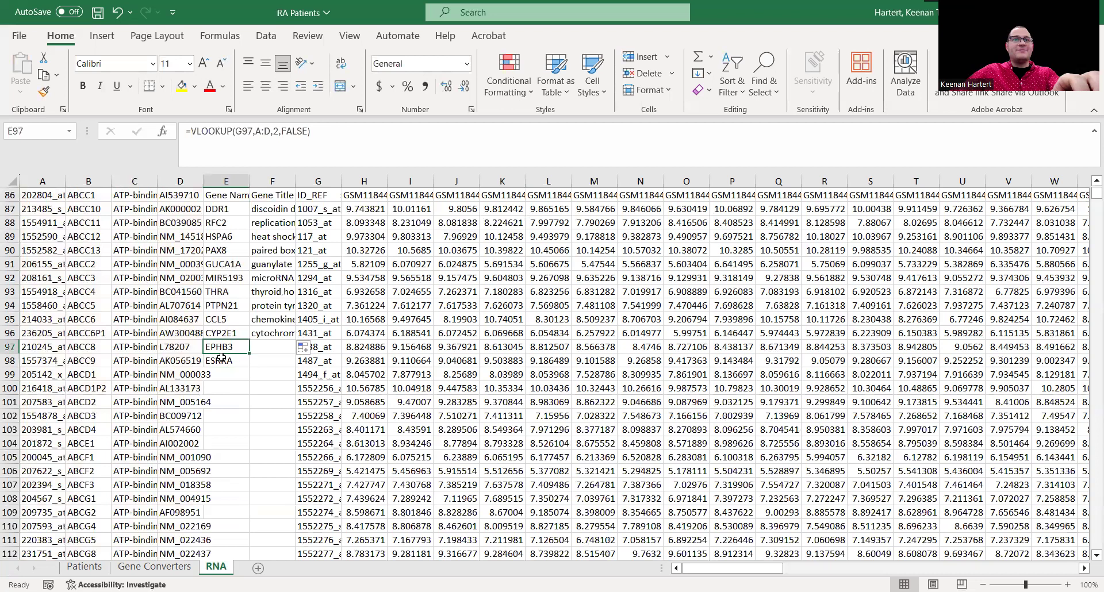
pyautogui.press('Delete')
pyautogui.press('Up')
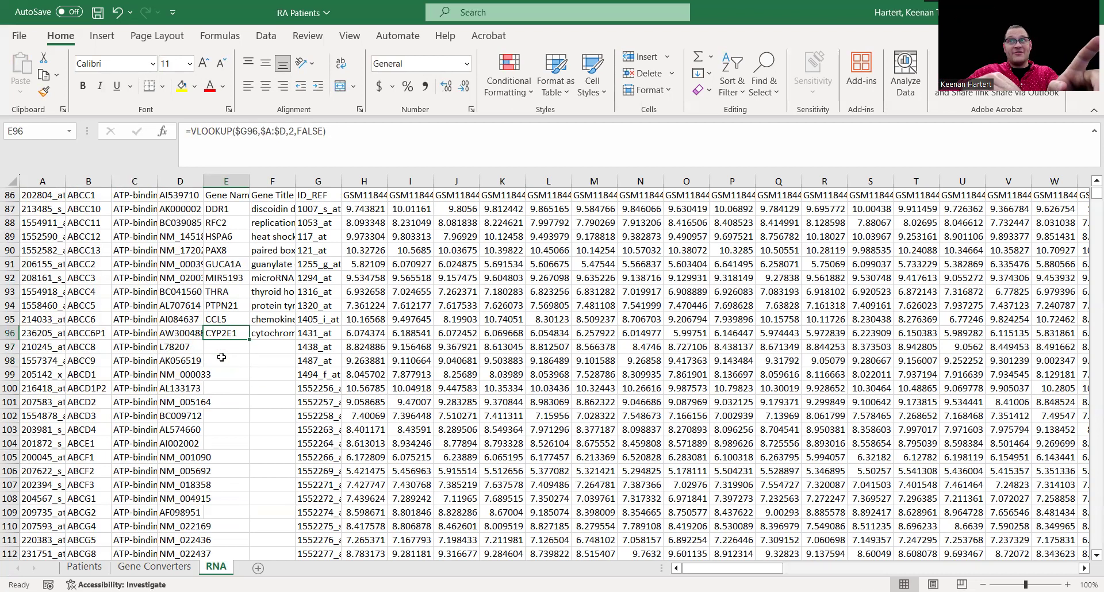
# Copy the lookup formulas in E96:F96 and paste them at the end of the probe list, in rows 42826 and 42825
pyautogui.hotkey('shift', 'Right')
pyautogui.hotkey('ctrl', 'c')
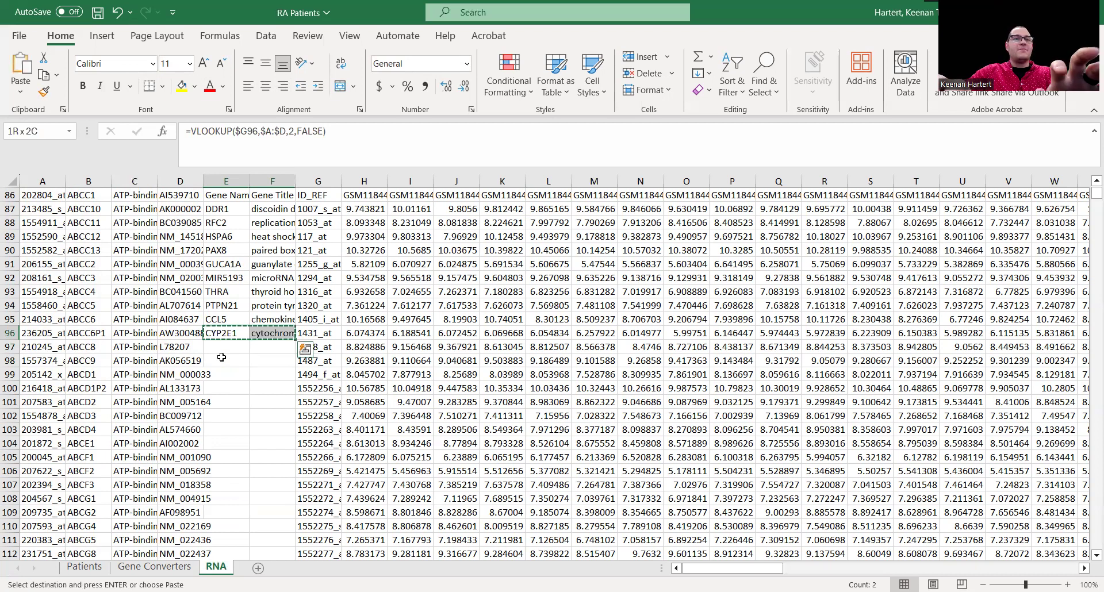
pyautogui.press('Down')
pyautogui.press('Right')
pyautogui.press('Right')
pyautogui.hotkey('ctrl', 'Down')
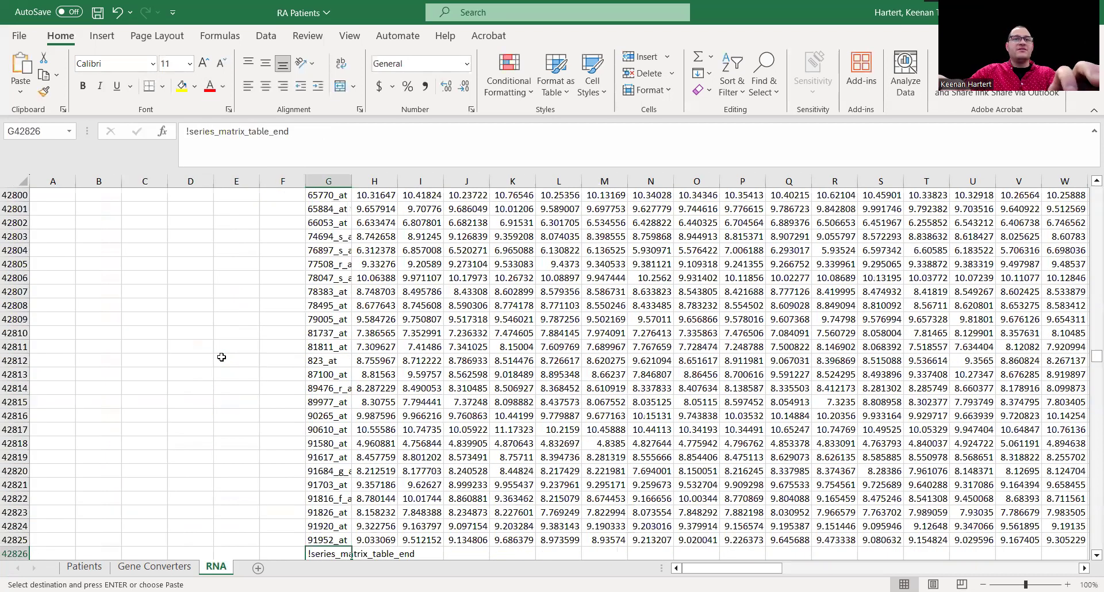
pyautogui.press('Left')
pyautogui.press('Left')
pyautogui.hotkey('ctrl', 'v')
pyautogui.press('Up')
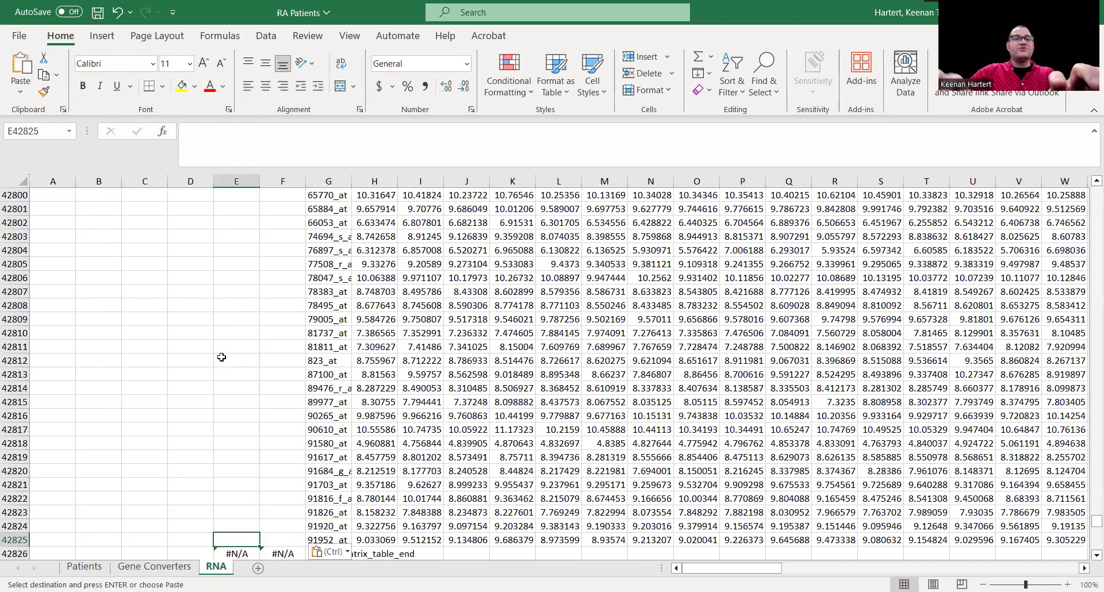
pyautogui.hotkey('ctrl', 'v')
# Clear E42826:H42826, removing the extra lookup formulas and the series matrix end marker
pyautogui.scroll(-3, 422, 421)
pyautogui.click(429, 431)
pyautogui.click(255, 431)
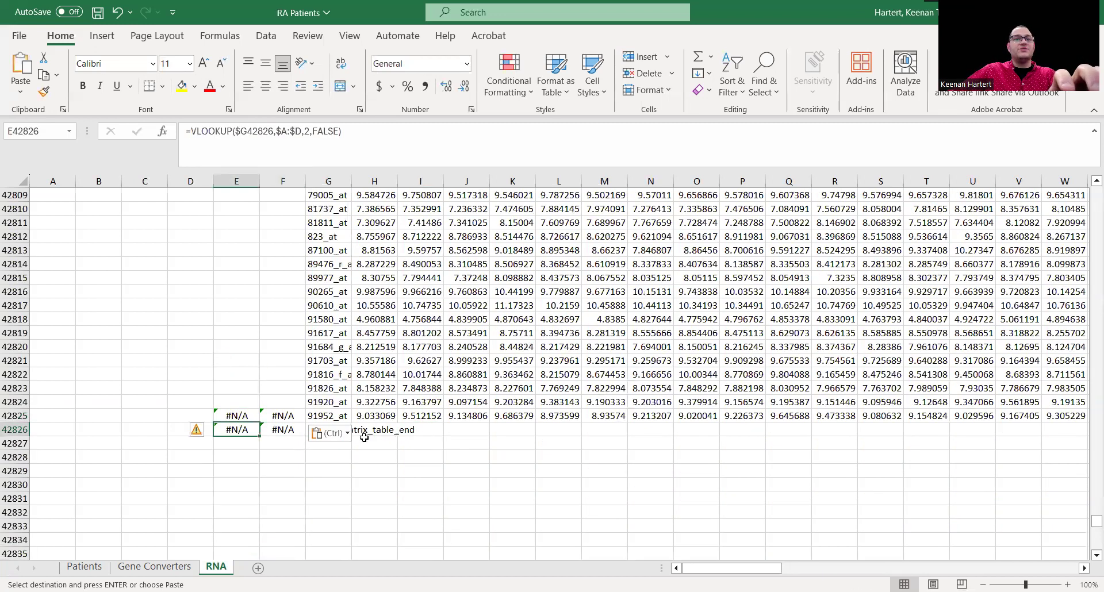
pyautogui.keyDown('shift'); pyautogui.click(364, 438); pyautogui.keyUp('shift')
pyautogui.press('Delete')
# Copy the lookup formulas in E42825:F42825 and paste them upward through all the empty rows to row 96
pyautogui.scroll(1, 308, 431)
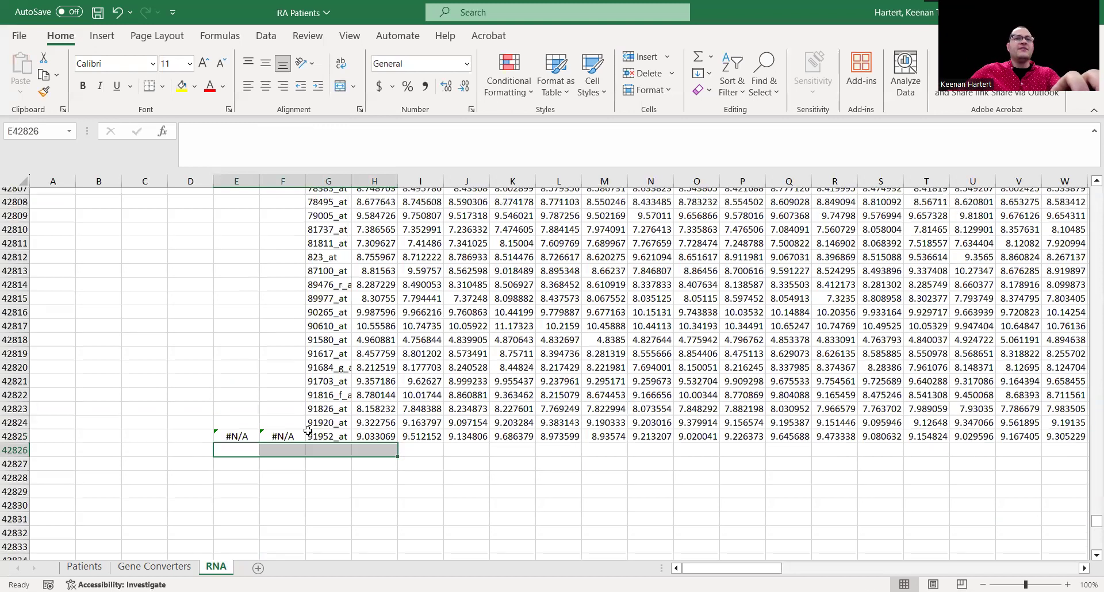
pyautogui.moveTo(244, 458); pyautogui.dragTo(269, 459)
pyautogui.hotkey('ctrl', 'c')
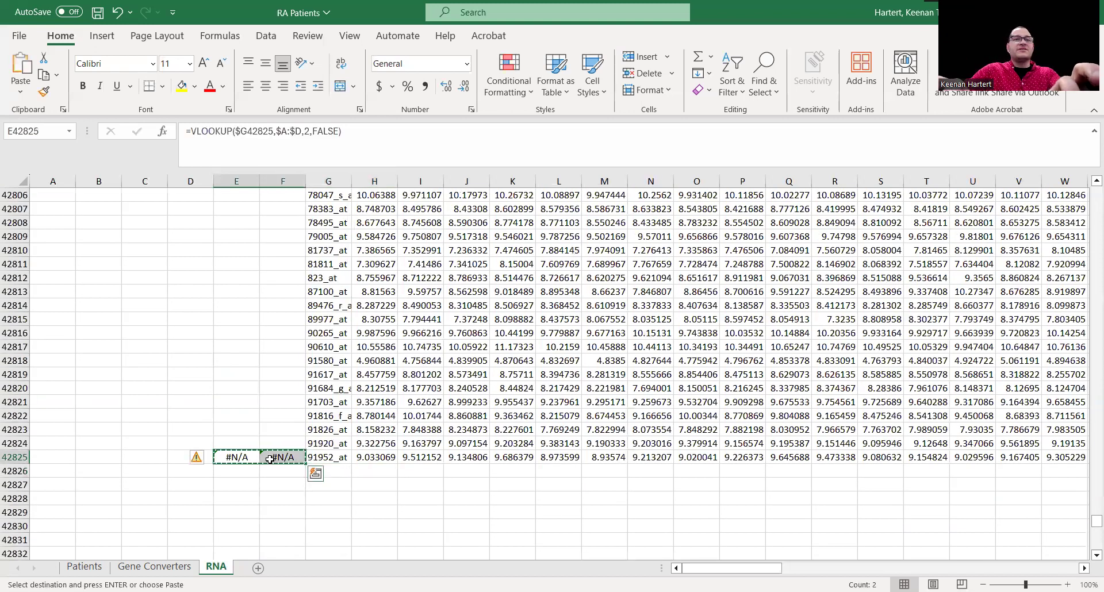
pyautogui.hotkey('ctrl', 'shift', 'Up')
pyautogui.hotkey('ctrl', 'v')
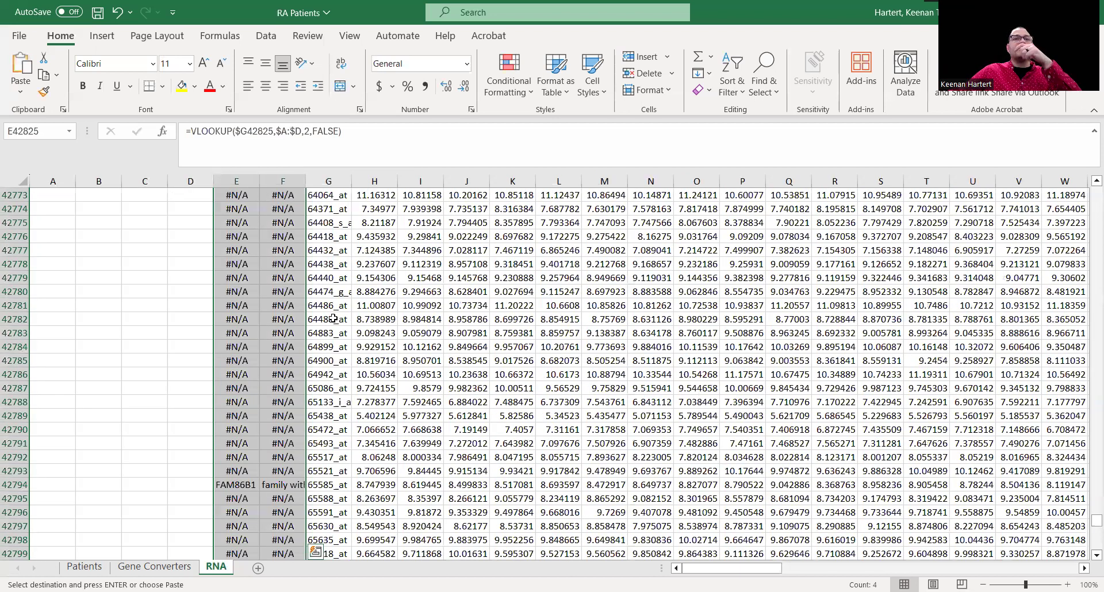
# Examine the looked-up gene names and titles beside the probe IDs from the header row 86 downward
pyautogui.click(333, 319)
pyautogui.hotkey('ctrl', 'Up')
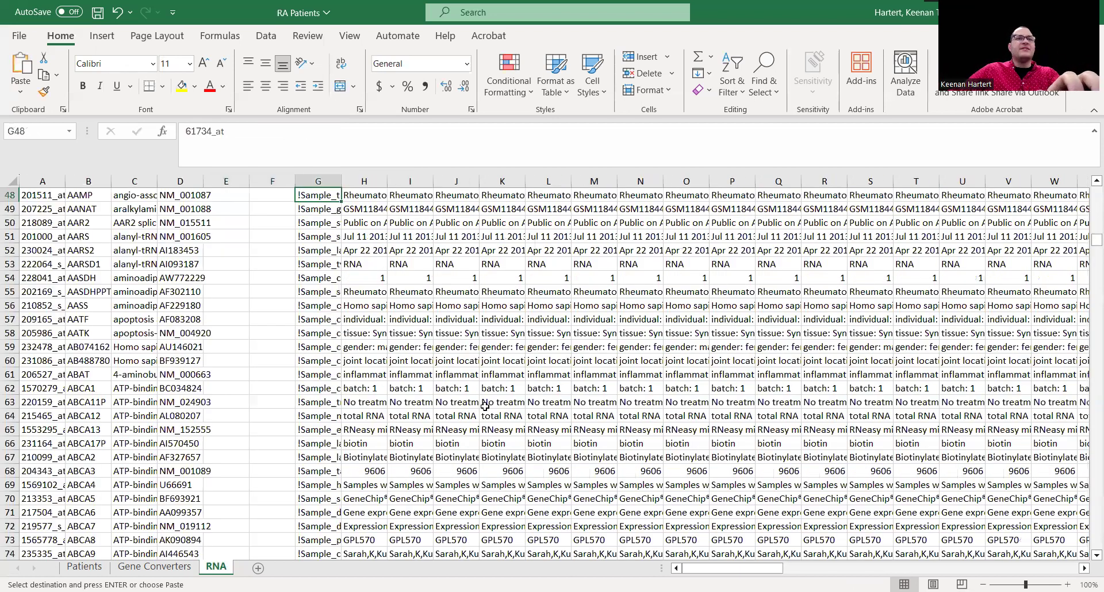
pyautogui.scroll(-8, 326, 389)
pyautogui.click(326, 390)
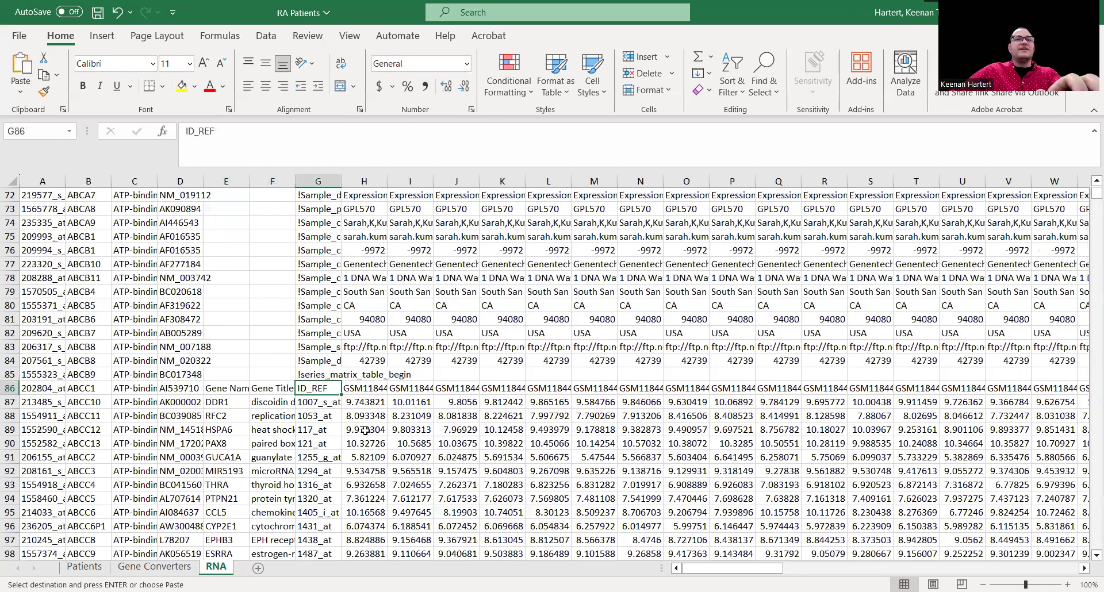
pyautogui.hotkey('ctrl', 'Down')
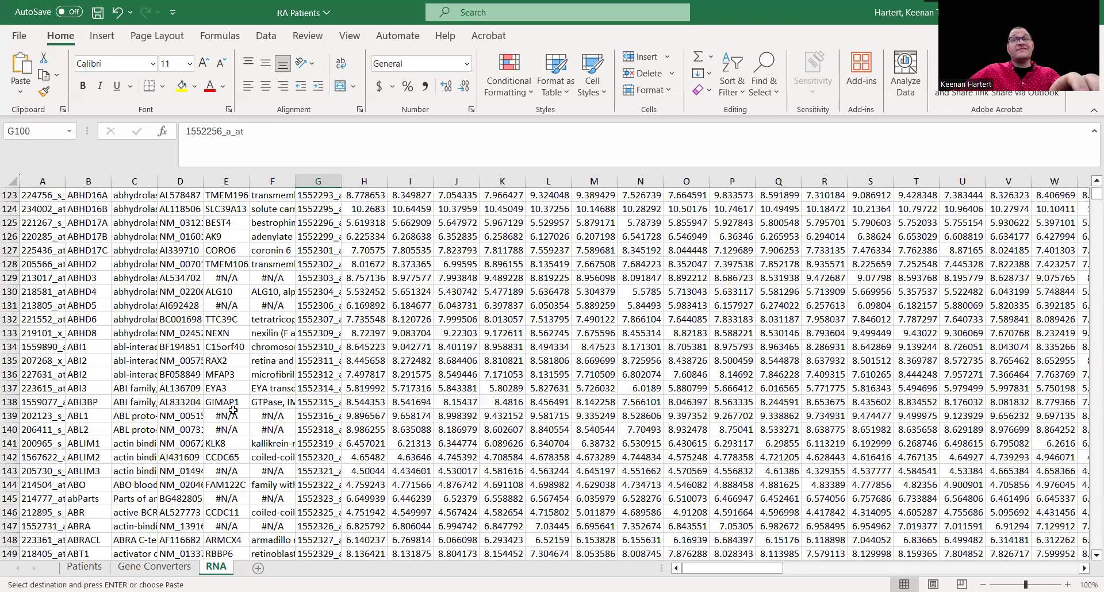
pyautogui.scroll(-6, 225, 412)
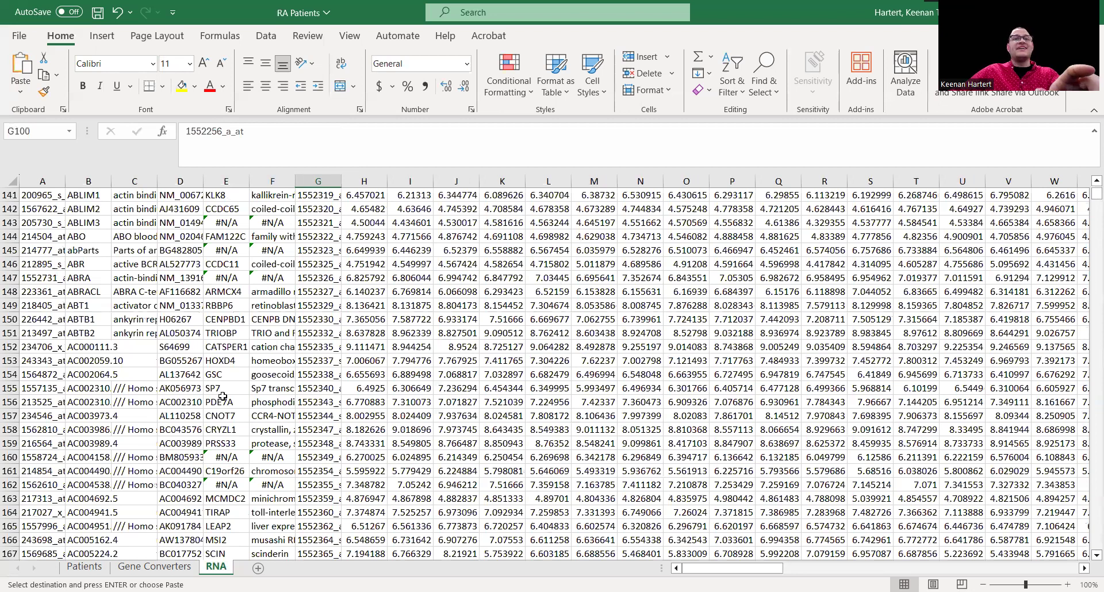
pyautogui.scroll(19, 225, 397)
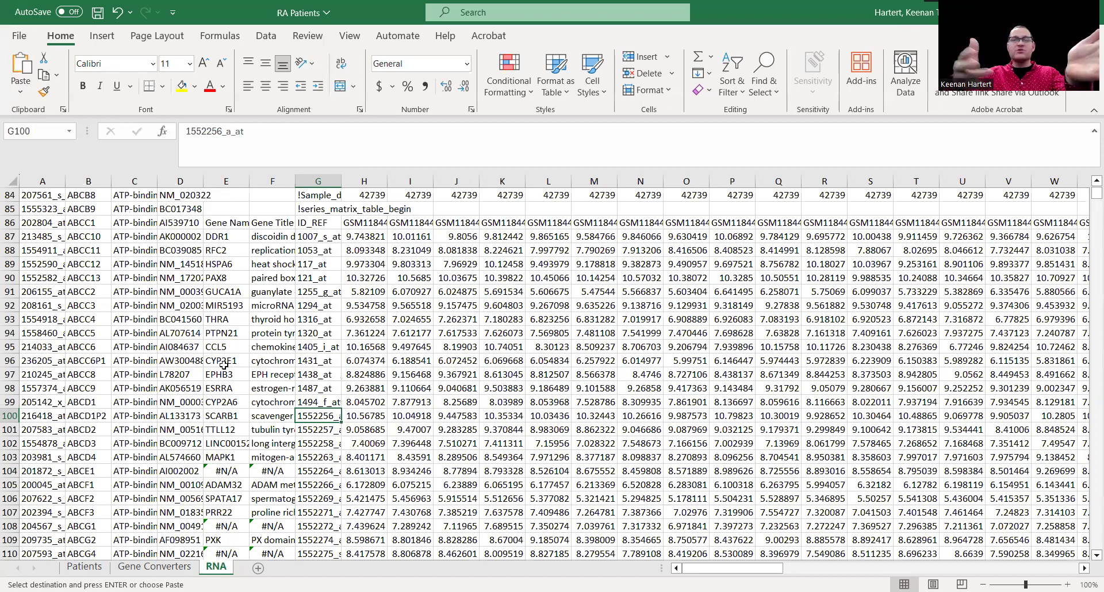
pyautogui.scroll(2, 224, 364)
pyautogui.click(381, 456)
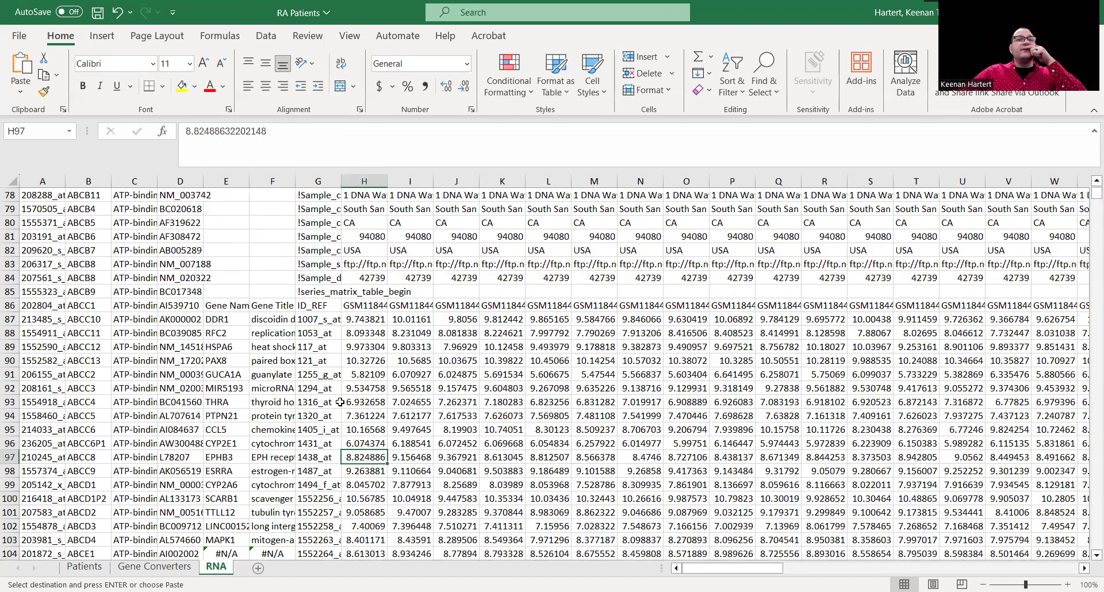
# Copy the Gene Name and Gene Title columns from E86 to row 42825 and paste them in place as values only
pyautogui.moveTo(235, 307); pyautogui.dragTo(262, 381)
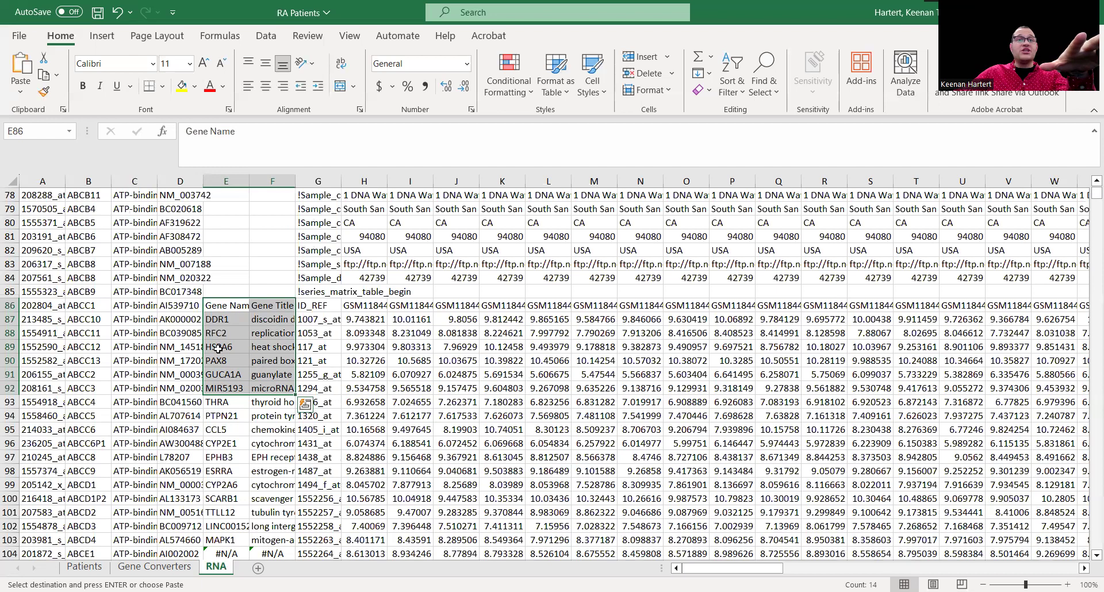
pyautogui.click(260, 350)
pyautogui.moveTo(233, 307); pyautogui.dragTo(254, 355)
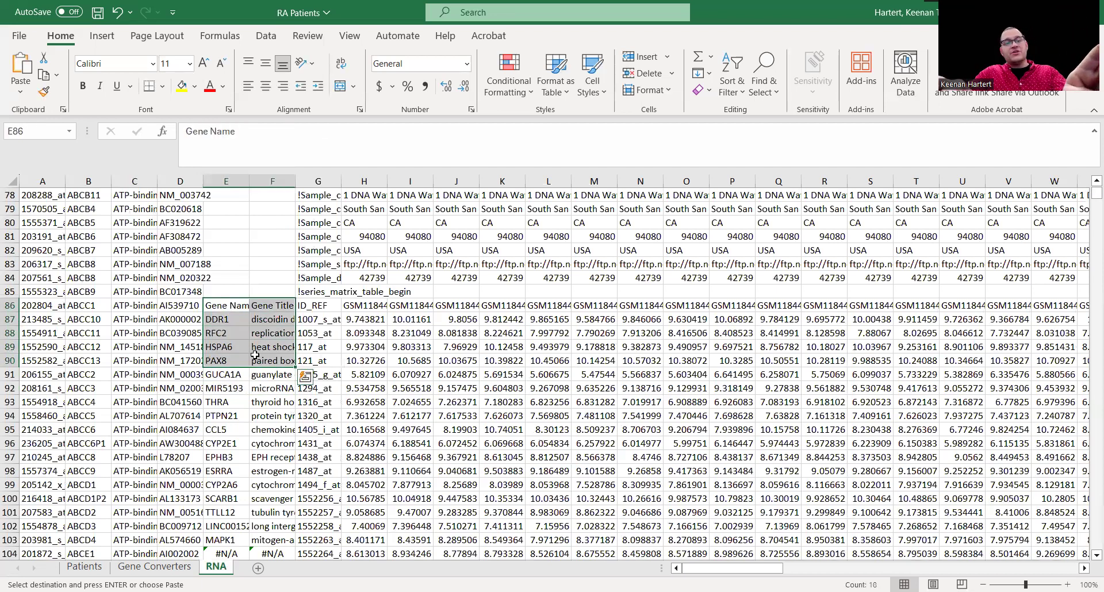
pyautogui.hotkey('ctrl', 'shift', 'Down')
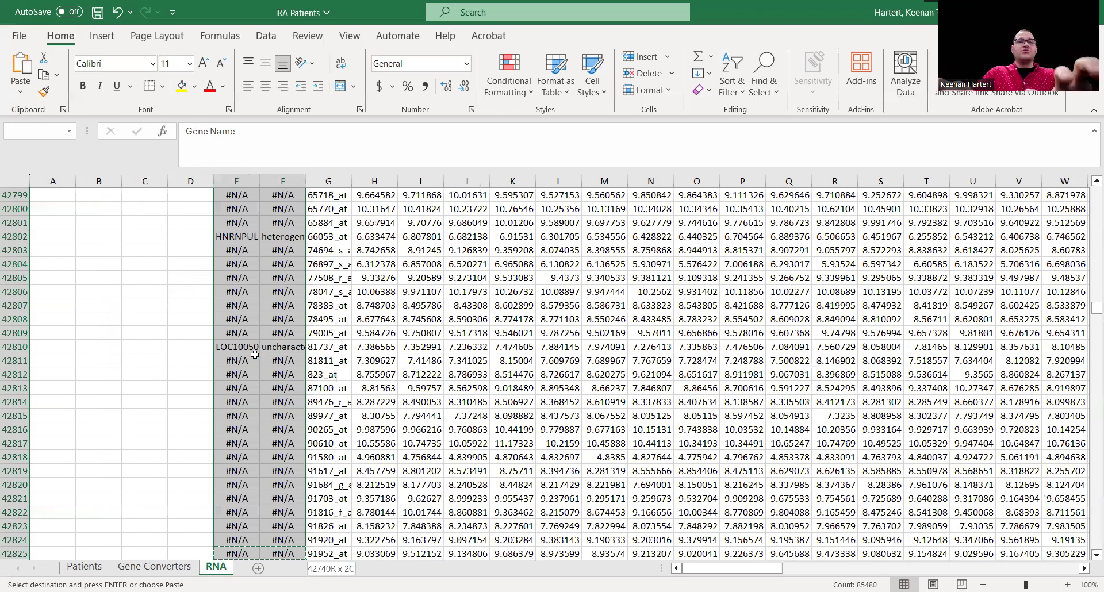
pyautogui.hotkey('ctrl', 'Up')
pyautogui.scroll(-10, 232, 311)
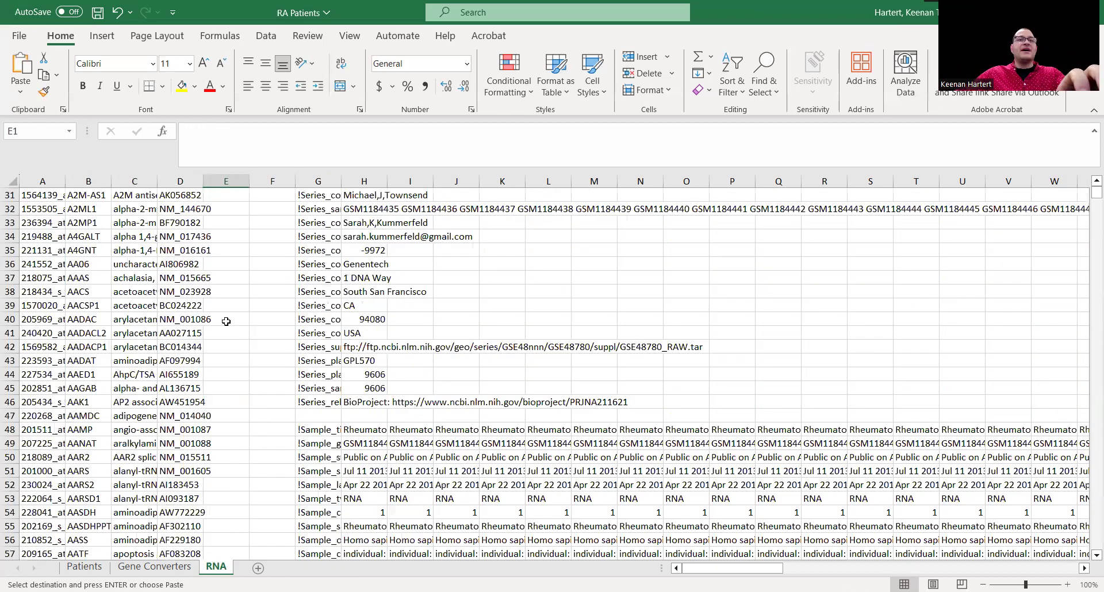
pyautogui.scroll(-14, 216, 377)
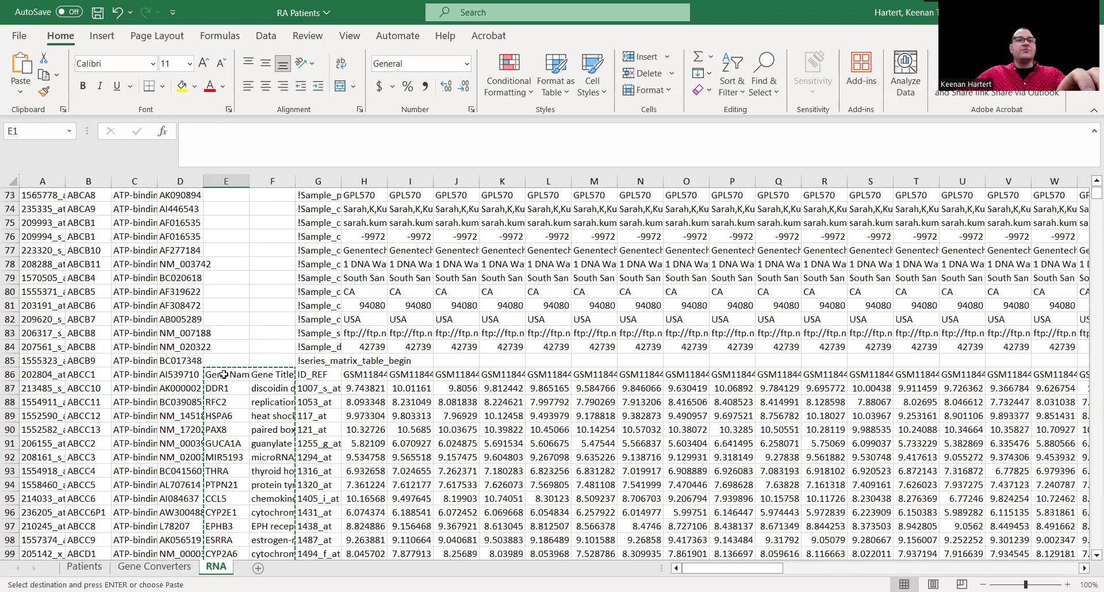
pyautogui.rightClick(224, 375)
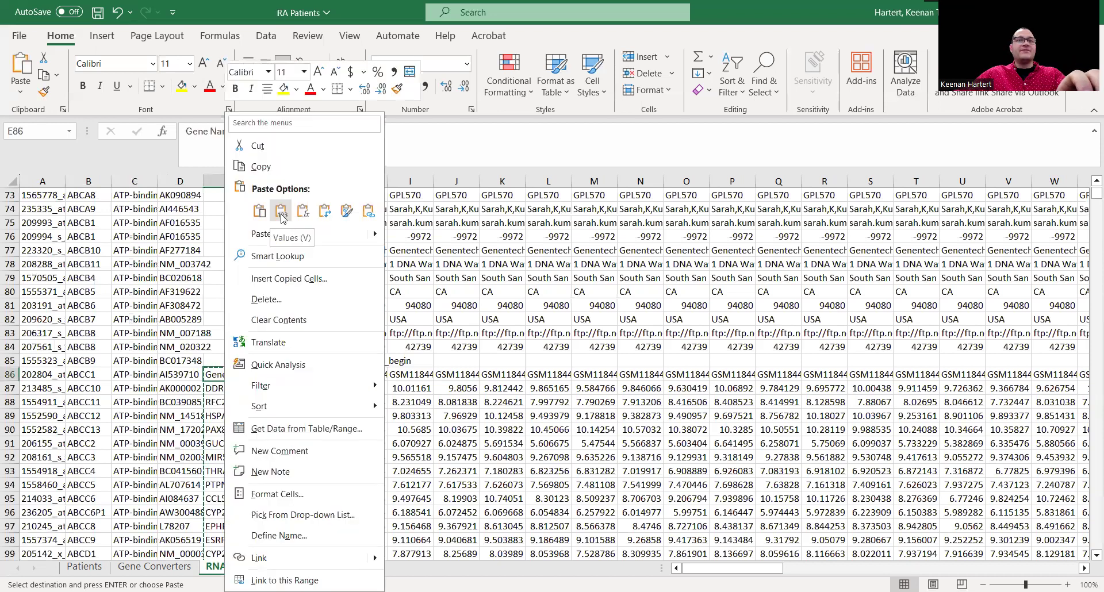
pyautogui.click(324, 280)
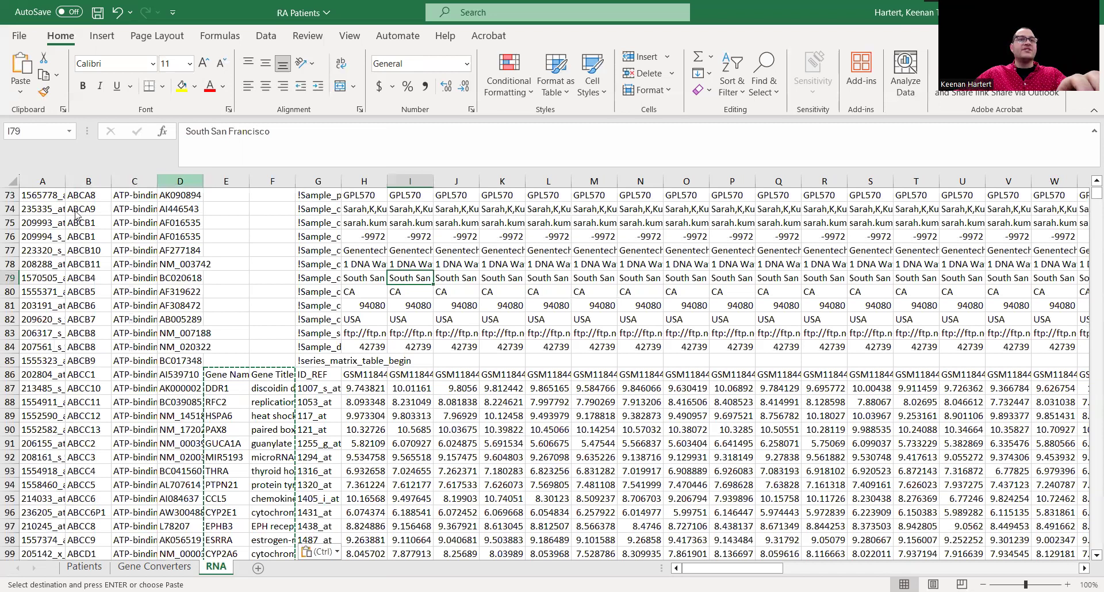
# Delete the annotation columns A:D and insert one empty column before the Gene Name column
pyautogui.moveTo(180, 182); pyautogui.dragTo(49, 182)
pyautogui.rightClick(48, 182)
pyautogui.click(122, 351)
pyautogui.click(437, 348)
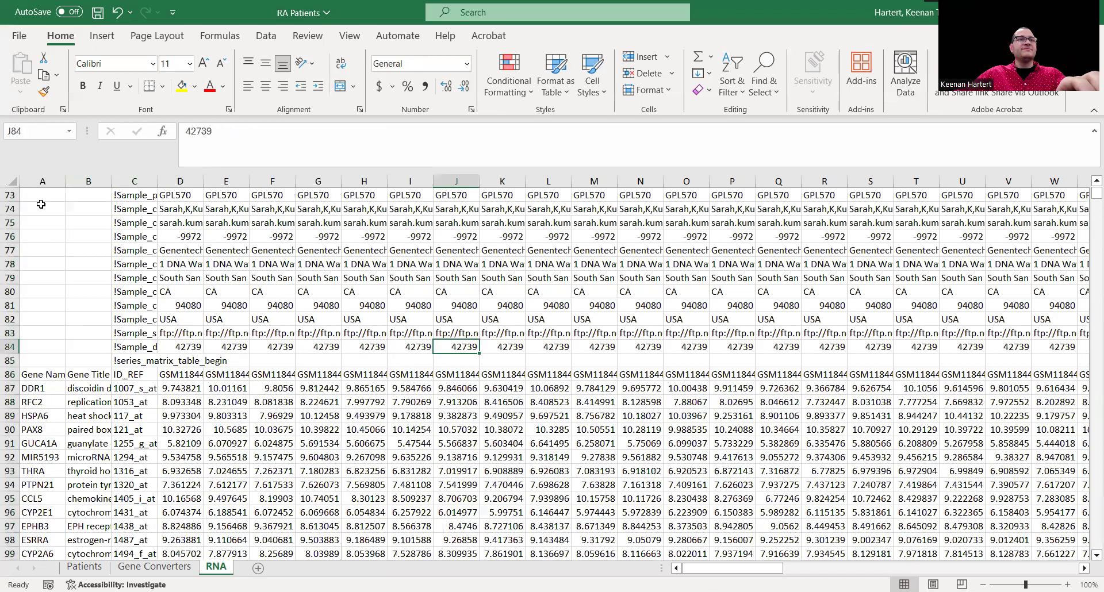
pyautogui.rightClick(44, 181)
pyautogui.click(93, 333)
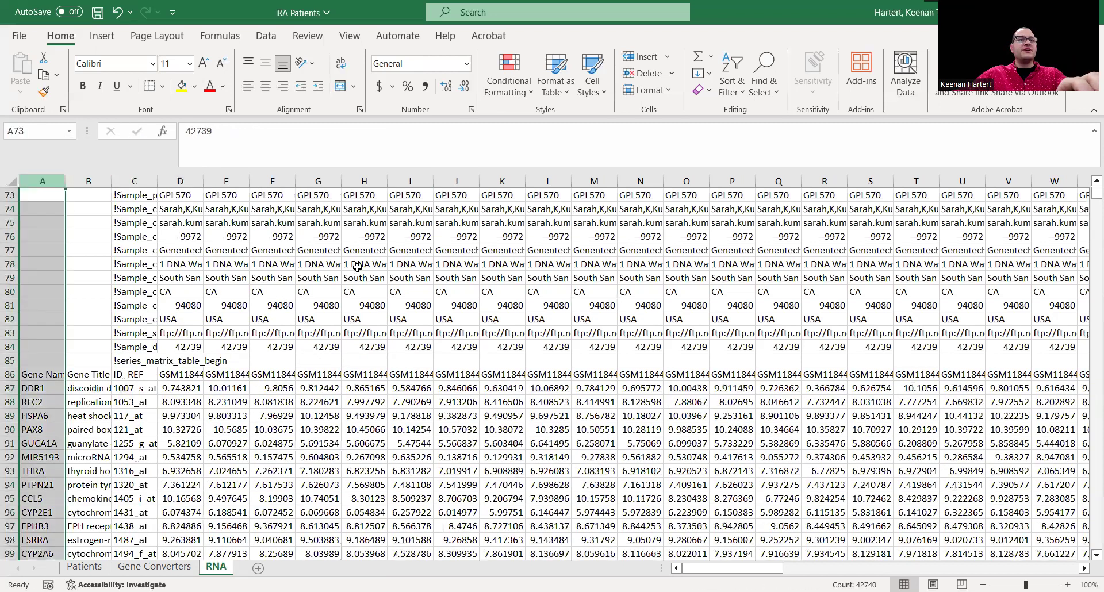
pyautogui.click(357, 267)
# Sort the whole expression table, from header row 86 to row 42825, by Gene Name from A to Z
pyautogui.moveTo(94, 374); pyautogui.dragTo(505, 478)
pyautogui.hotkey('ctrl', 'shift', 'Down')
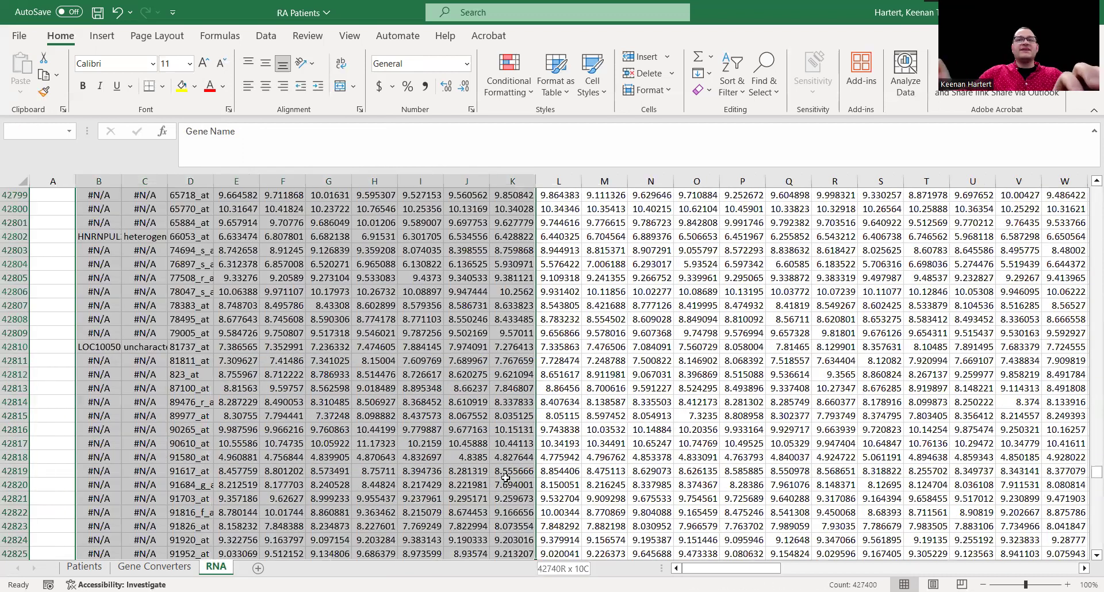
pyautogui.hotkey('ctrl', 'shift', 'Right')
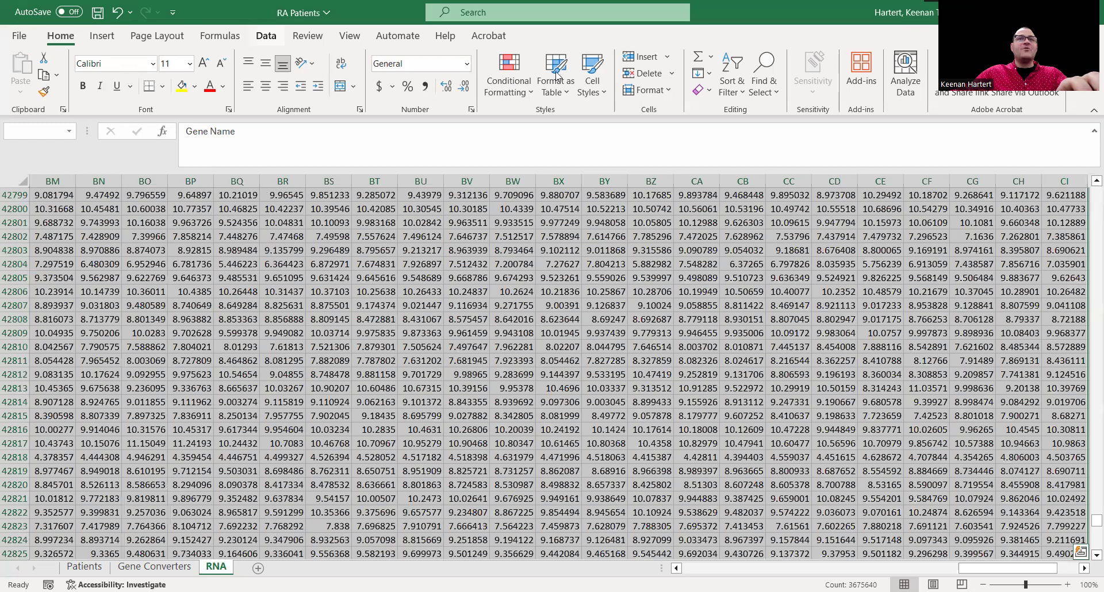
pyautogui.hotkey('alt', 'a')
pyautogui.press('s')
pyautogui.press('s')
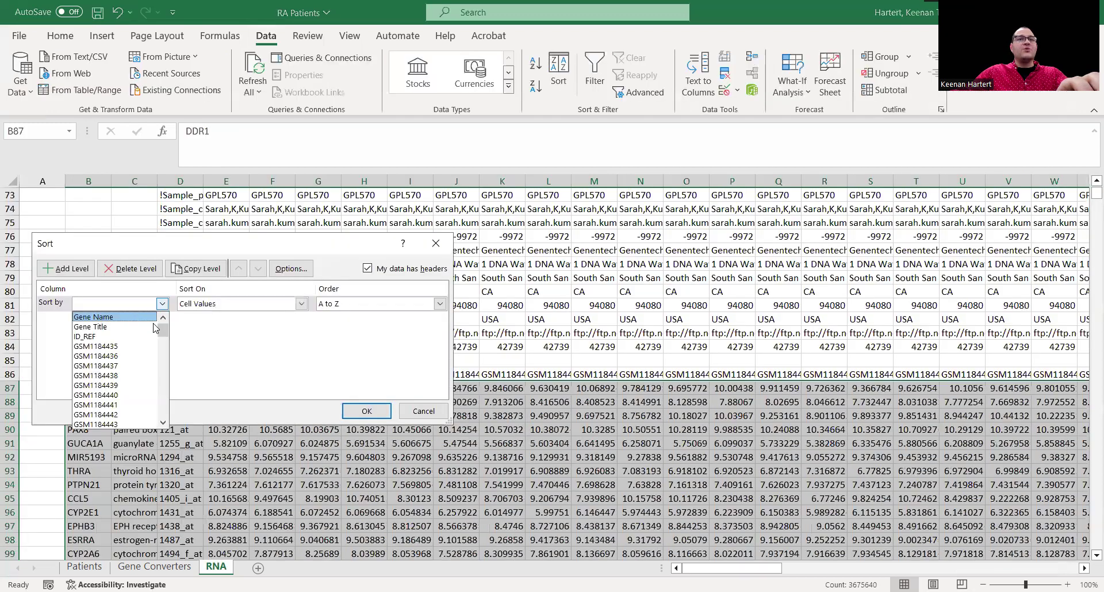
pyautogui.press('Return')
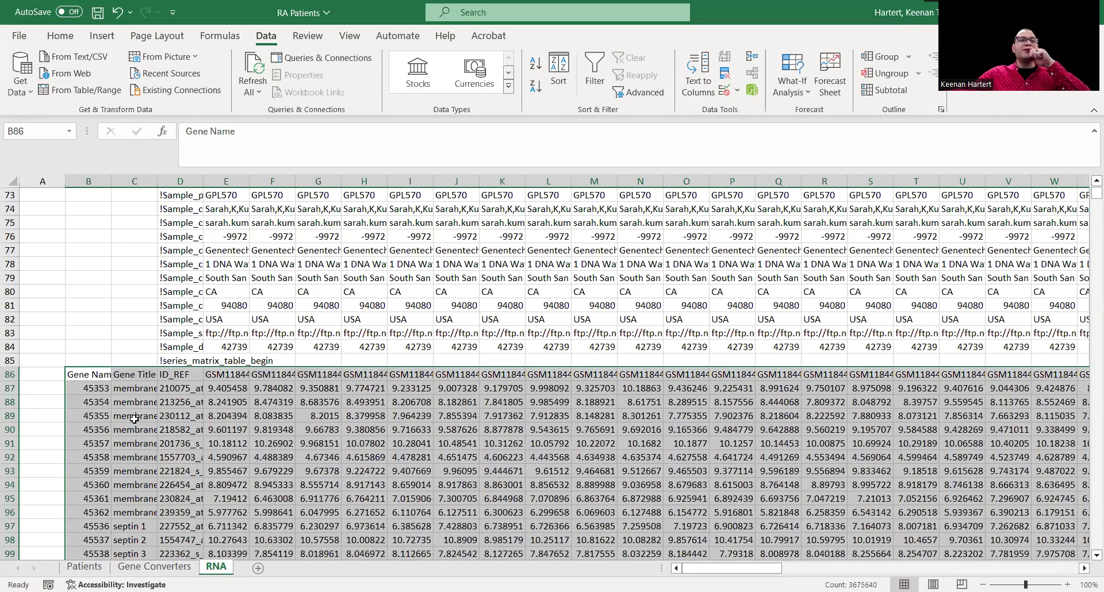
# Look through the sorted gene names, titles and probe IDs to check the order of the table
pyautogui.scroll(-6, 139, 413)
pyautogui.click(100, 318)
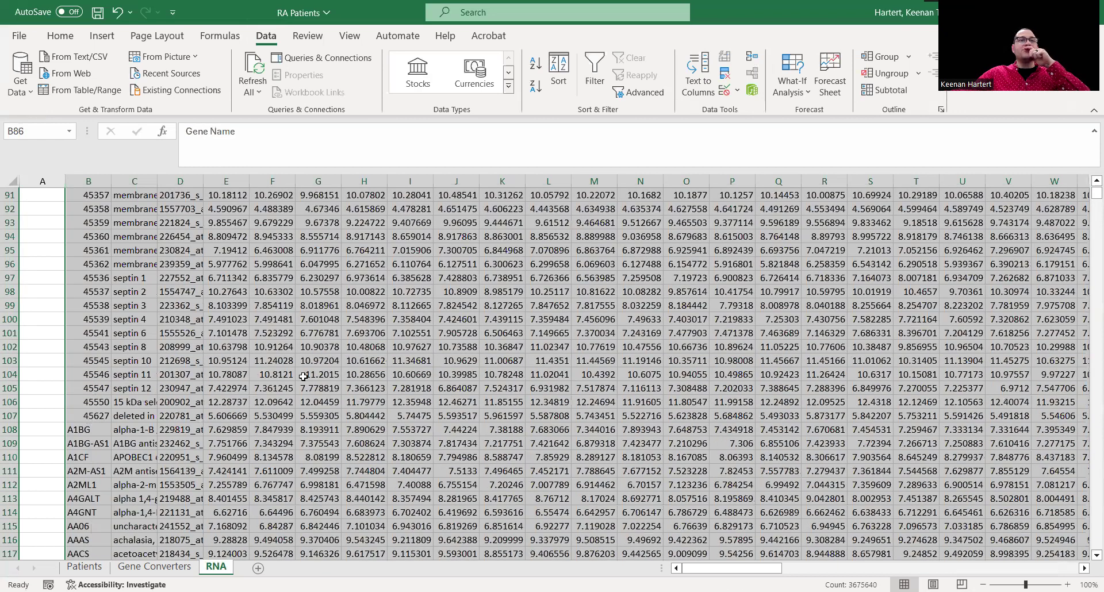
pyautogui.scroll(-1, 185, 405)
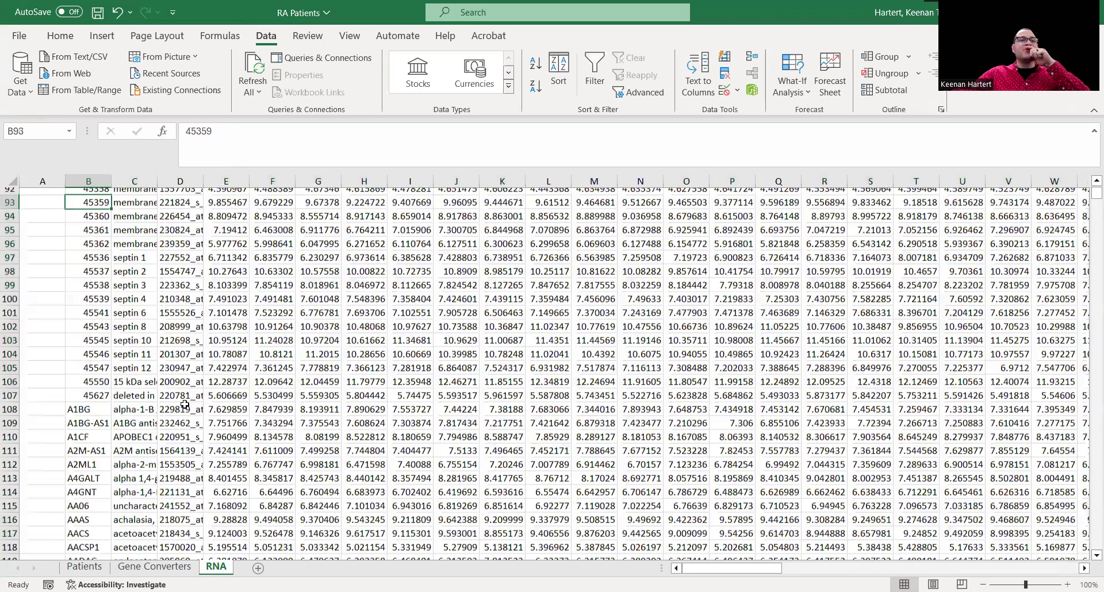
pyautogui.scroll(-3, 81, 382)
pyautogui.click(82, 382)
pyautogui.scroll(-18, 167, 383)
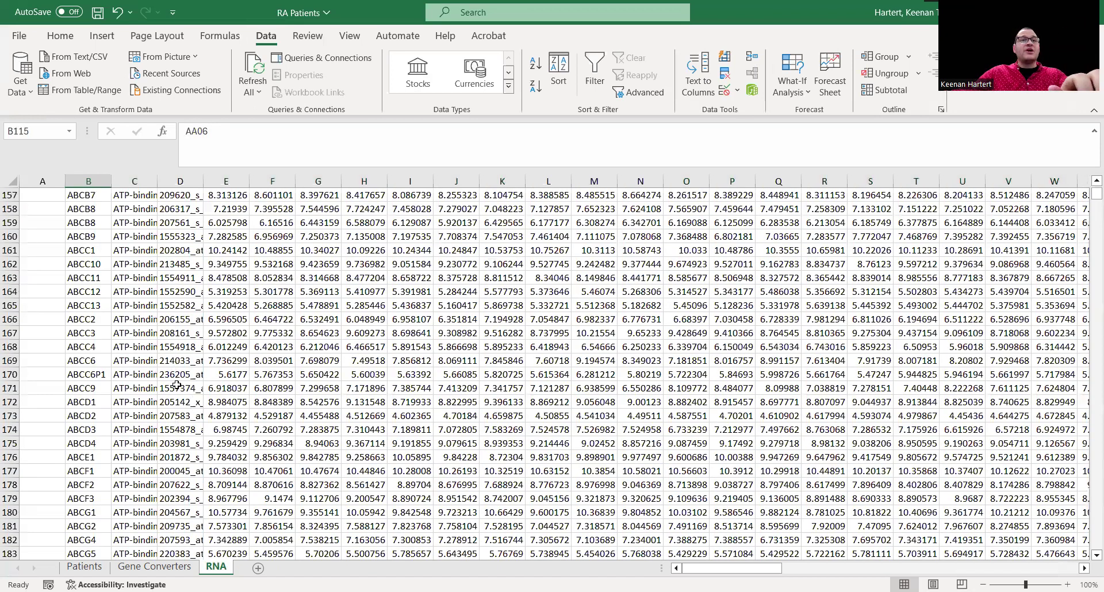
pyautogui.scroll(-2, 177, 397)
pyautogui.click(178, 415)
pyautogui.click(185, 251)
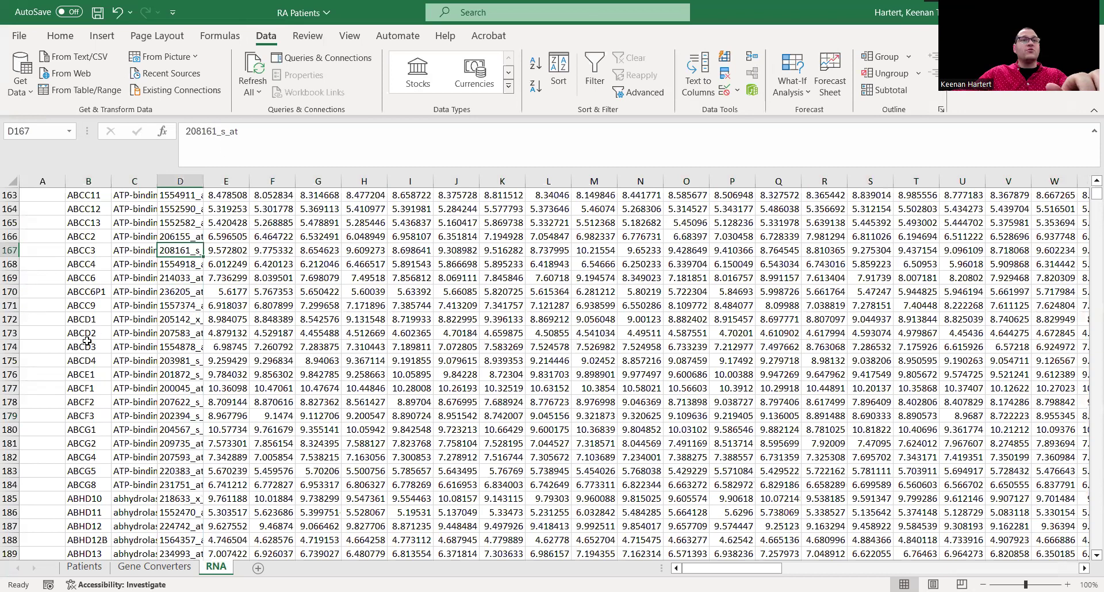
pyautogui.scroll(-8, 138, 371)
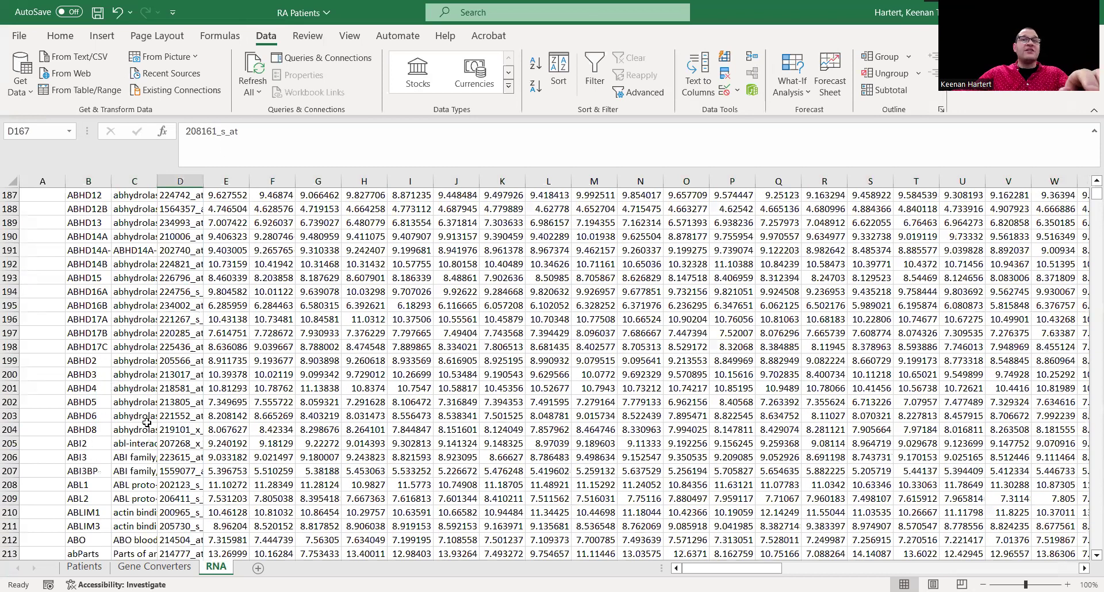
pyautogui.scroll(-13, 206, 266)
pyautogui.click(205, 267)
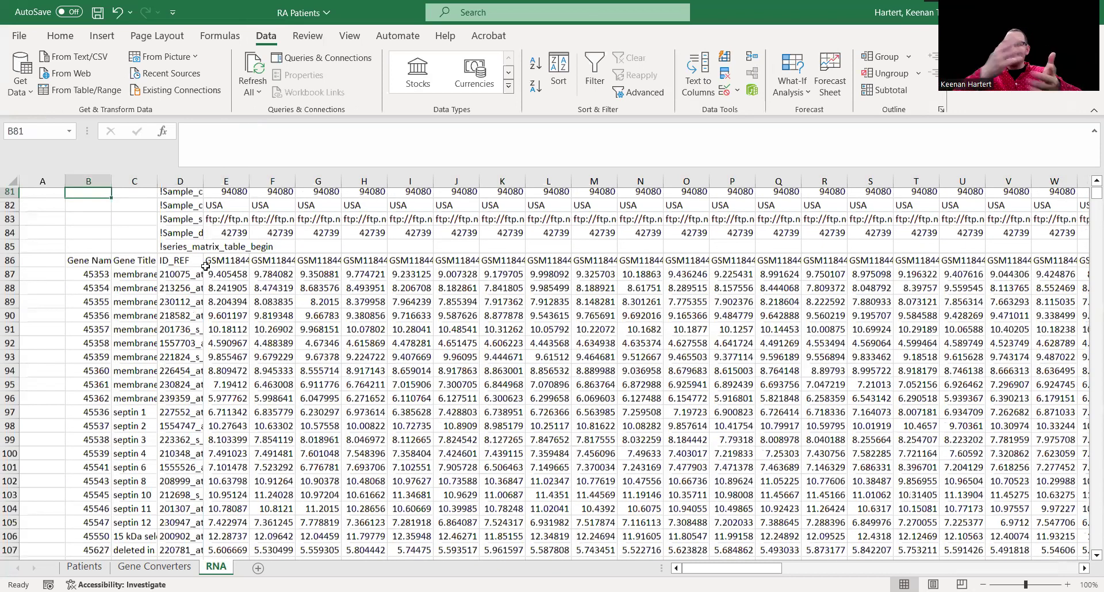
# Review the sample description rows above the expression table, such as batch, tissue and RNA extraction details
pyautogui.press('Up')
pyautogui.press('Up')
pyautogui.press('Up')
pyautogui.press('Up')
pyautogui.press('Up')
pyautogui.press('Up')
pyautogui.press('Up')
pyautogui.press('Up')
pyautogui.press('Up')
pyautogui.press('Up')
pyautogui.press('Up')
pyautogui.press('Up')
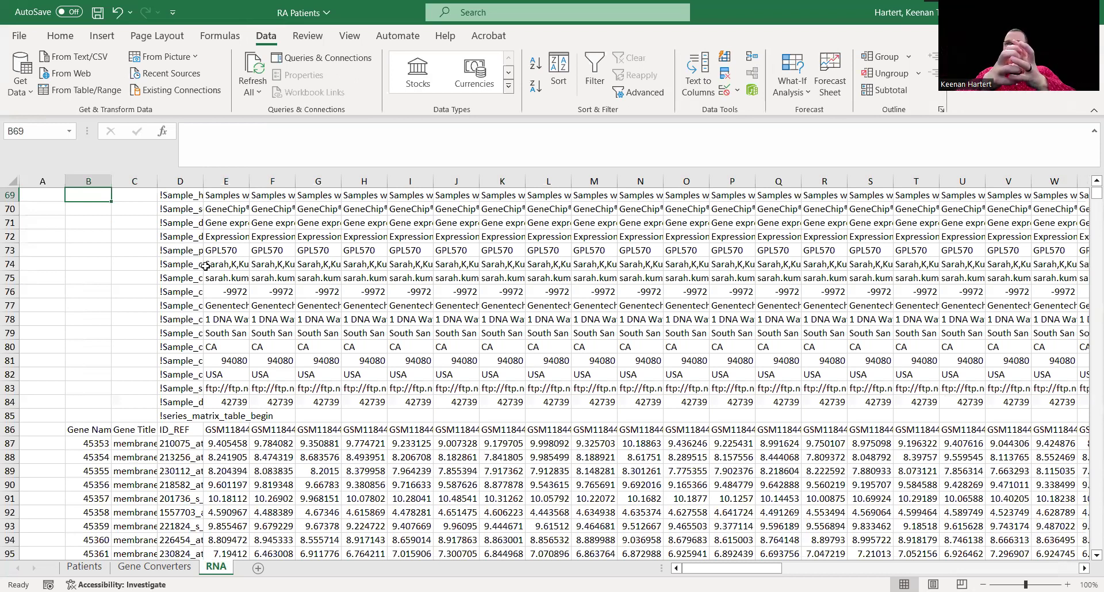
pyautogui.scroll(3, 205, 266)
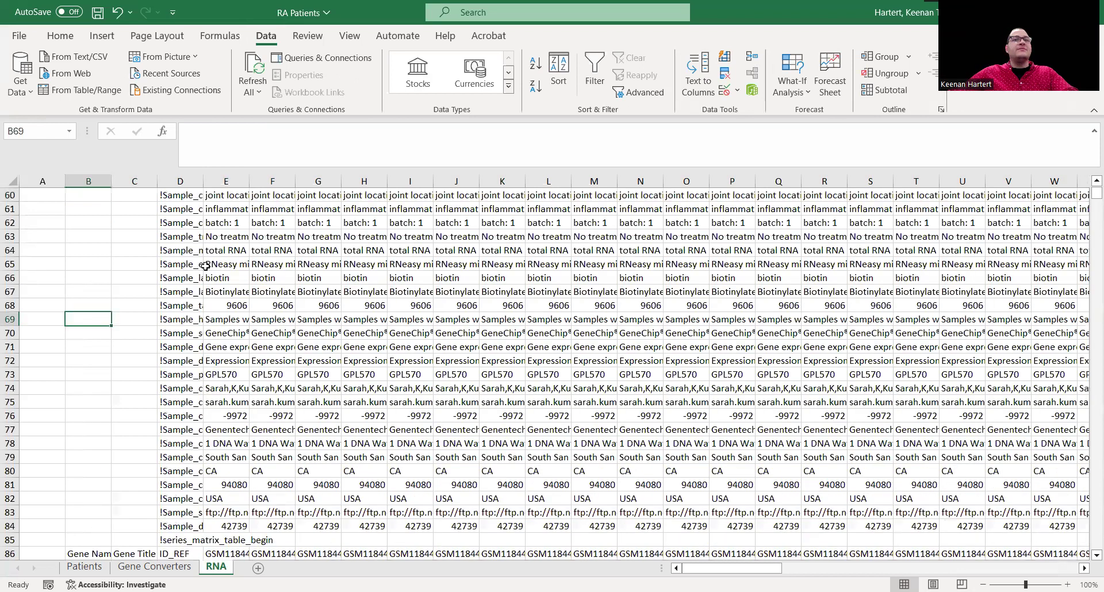
pyautogui.scroll(3, 425, 345)
pyautogui.click(425, 346)
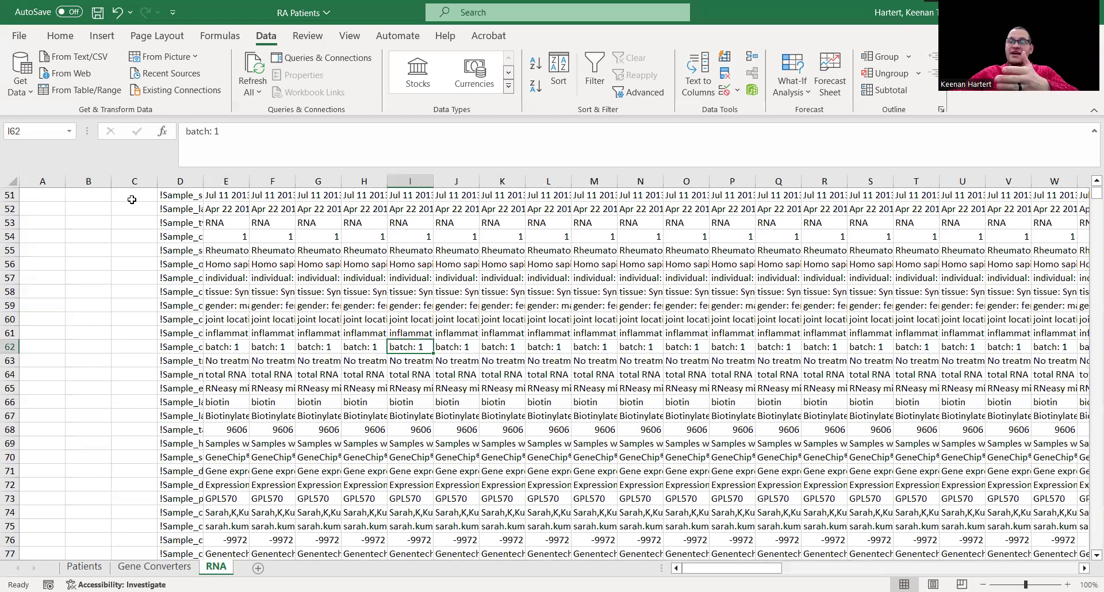
pyautogui.click(370, 253)
pyautogui.click(208, 205)
pyautogui.moveTo(537, 326); pyautogui.dragTo(689, 402)
pyautogui.click(353, 387)
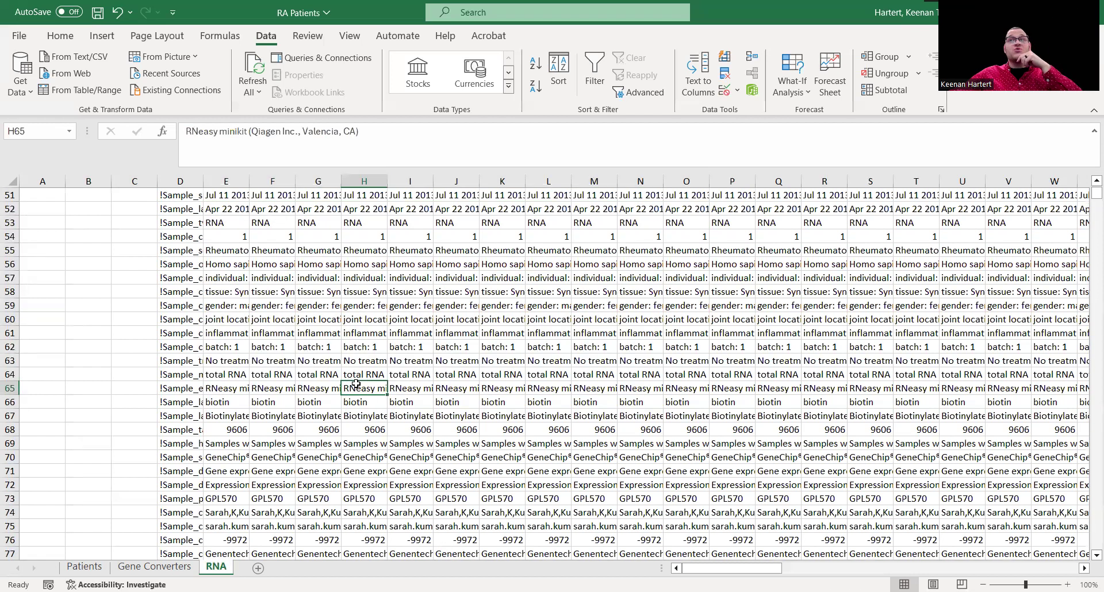
# Check the gene titles in C88 and C97 against their numeric gene names, and save the workbook
pyautogui.click(96, 350)
pyautogui.scroll(-13, 103, 359)
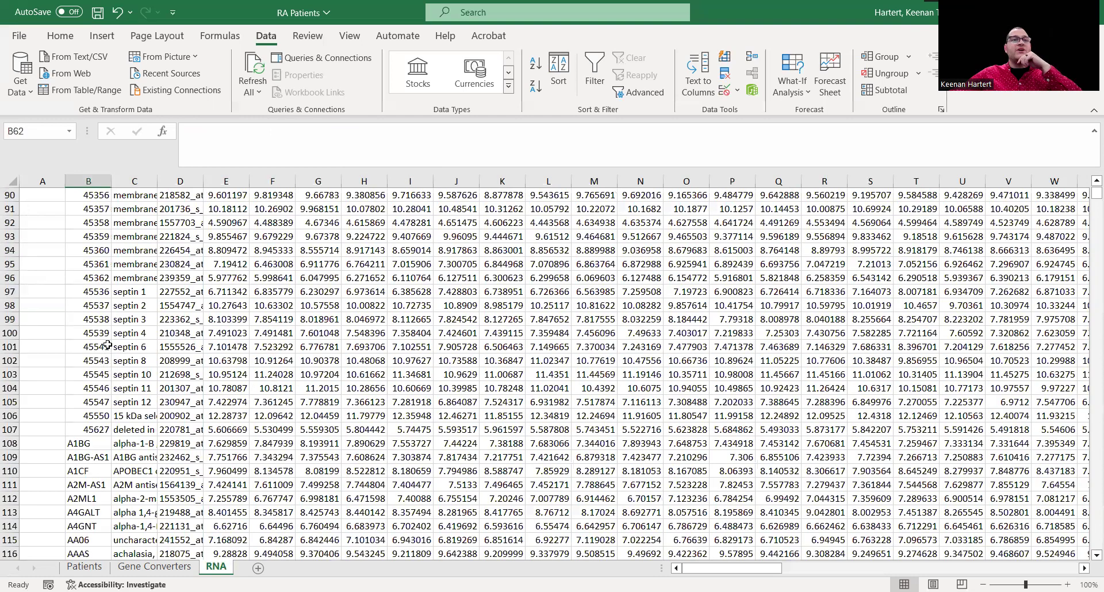
pyautogui.scroll(5, 124, 374)
pyautogui.click(125, 375)
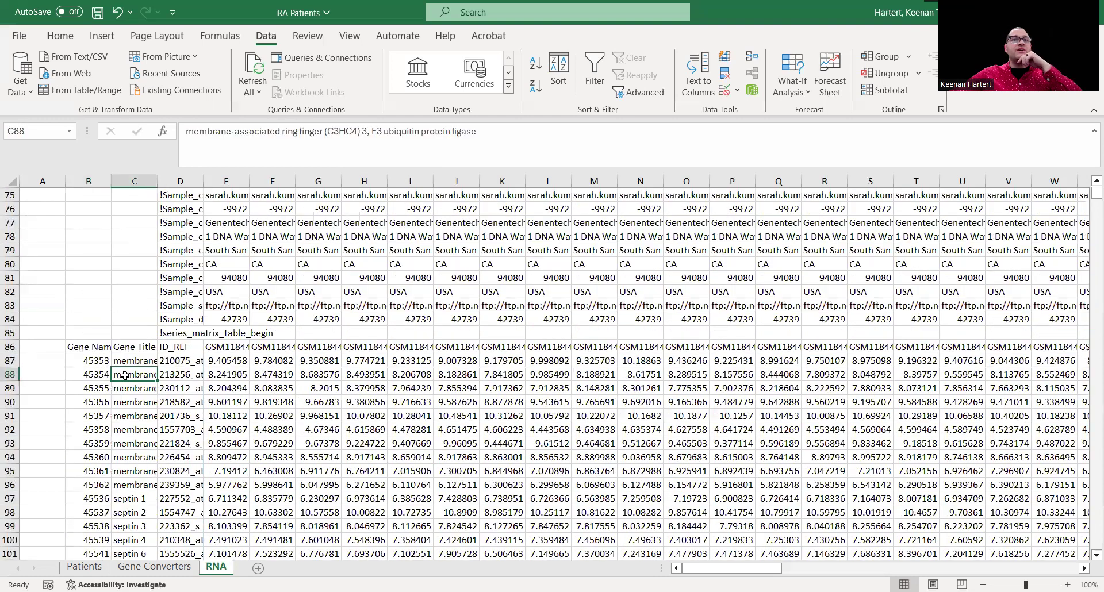
pyautogui.scroll(-5, 125, 329)
pyautogui.click(127, 291)
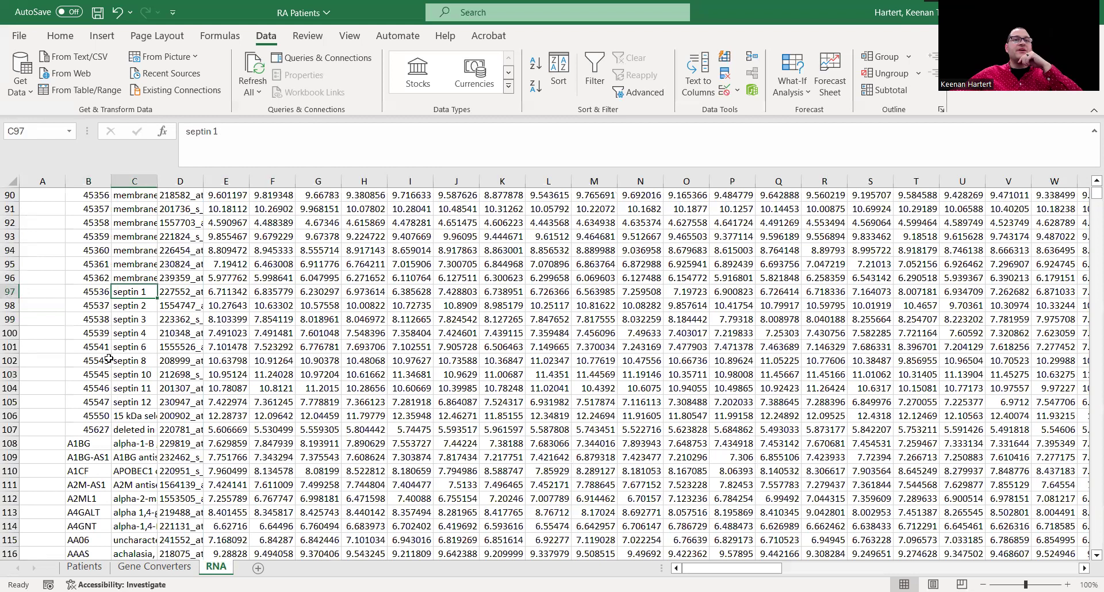
pyautogui.scroll(6, 108, 359)
pyautogui.hotkey('ctrl', 's')
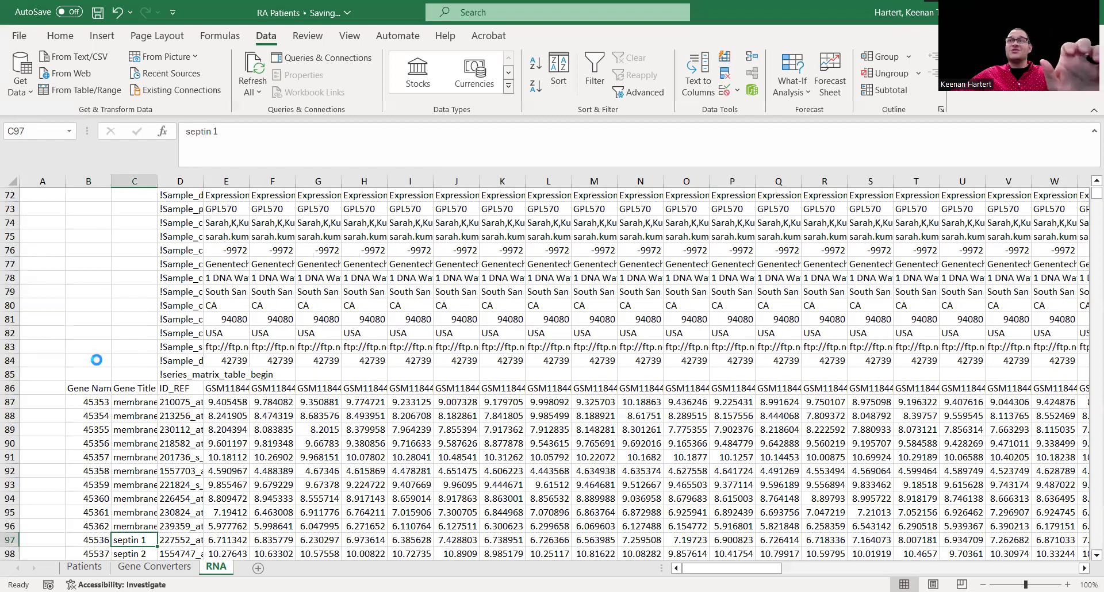